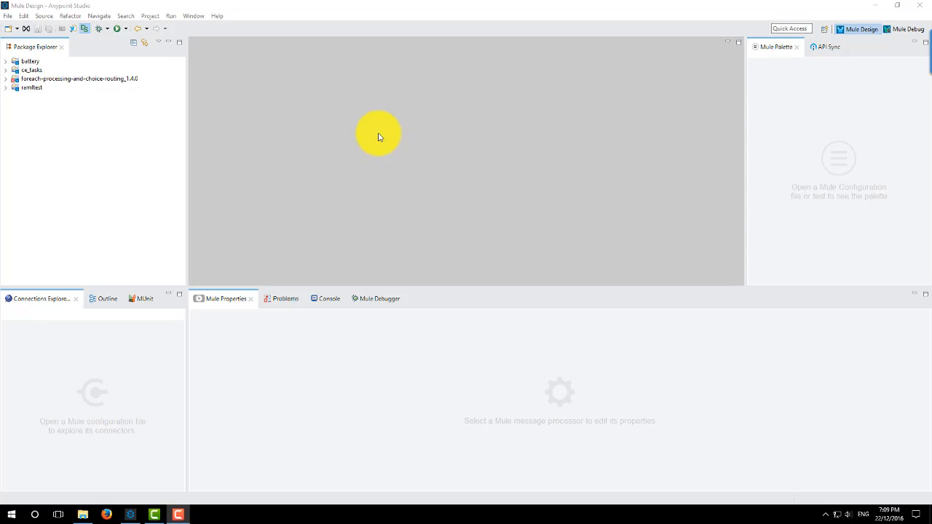
- Create a new Mule project named TextToExcel with the Mule Server 3.8.2 EE runtime
left_click(17, 29)
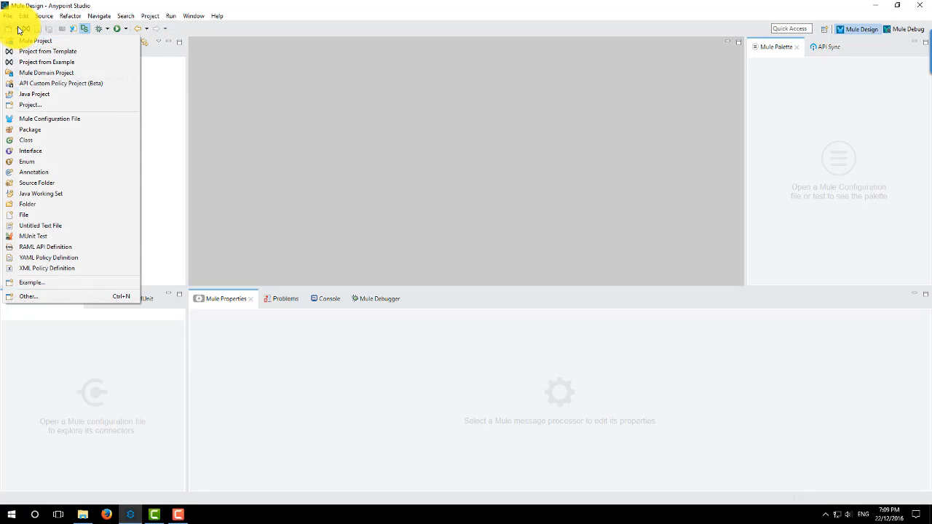
left_click(21, 41)
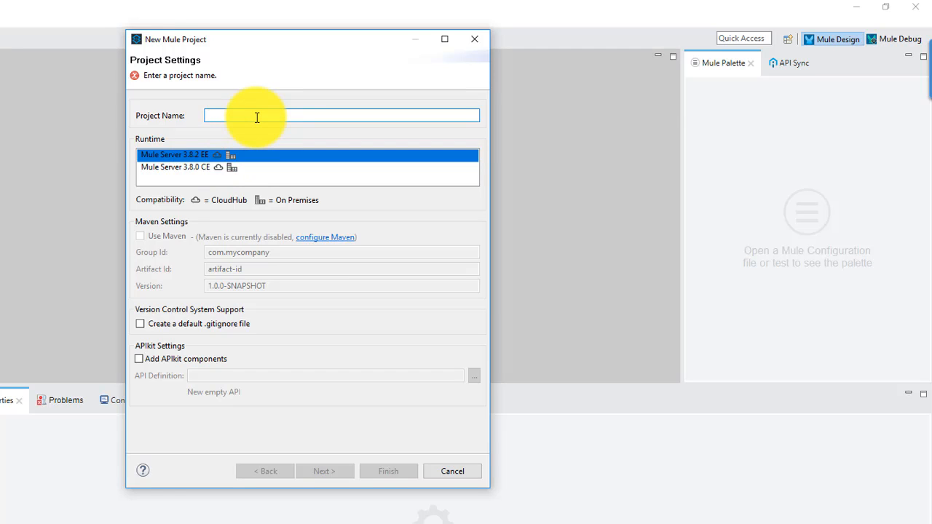
type("You")
key("BackSpace")
key("BackSpace")
key("BackSpace")
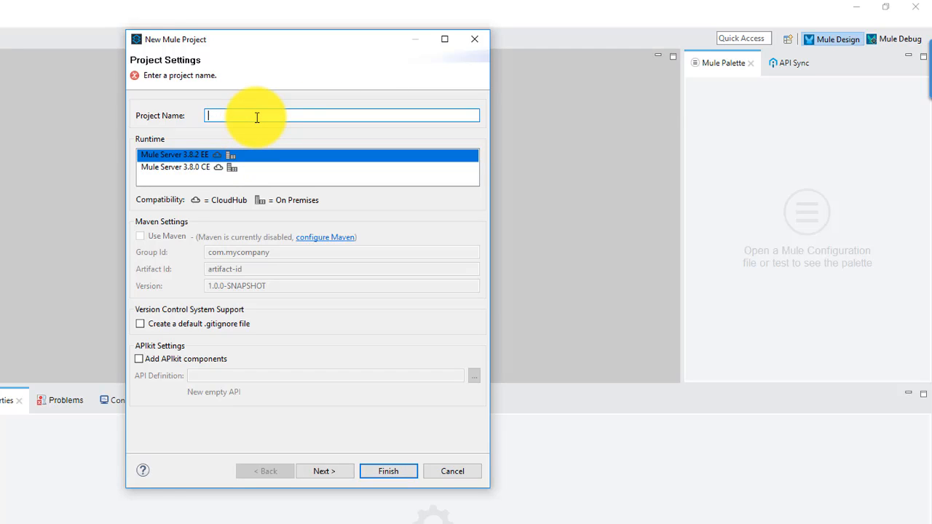
type("Text")
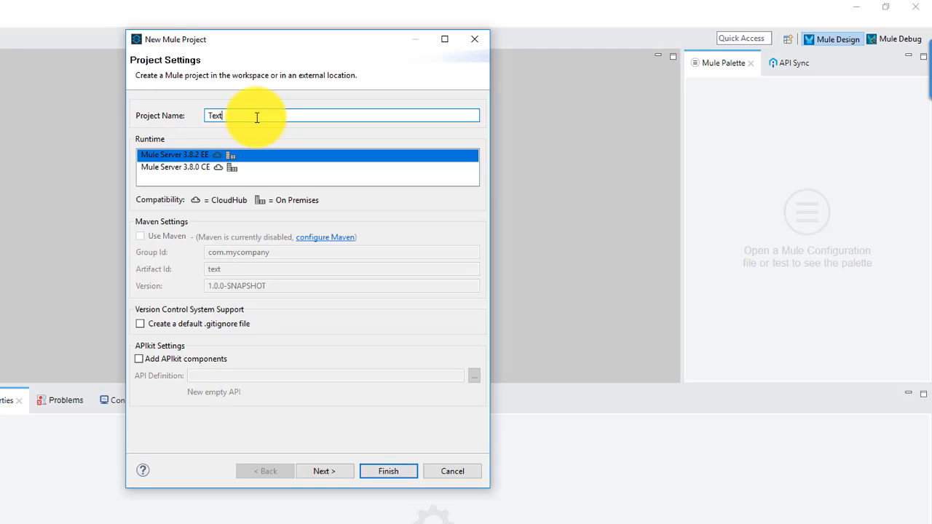
type("ToExcel")
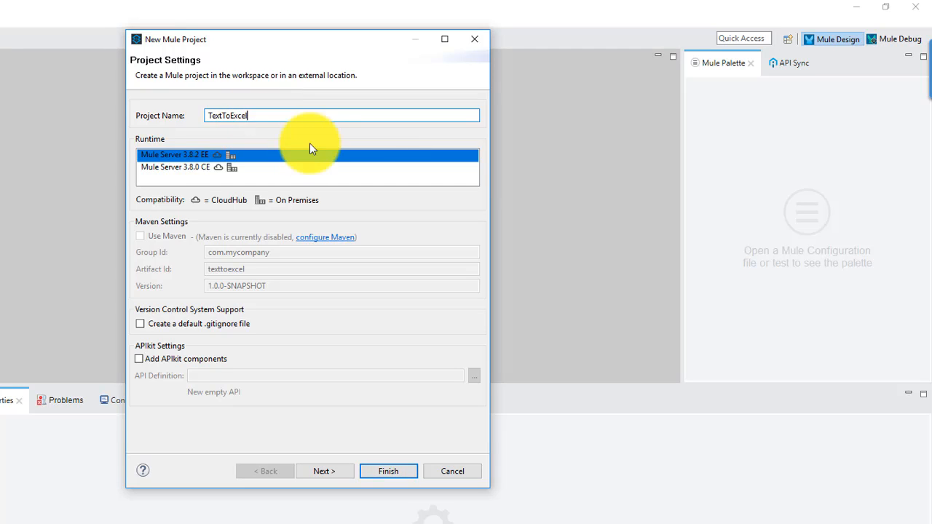
left_click(395, 472)
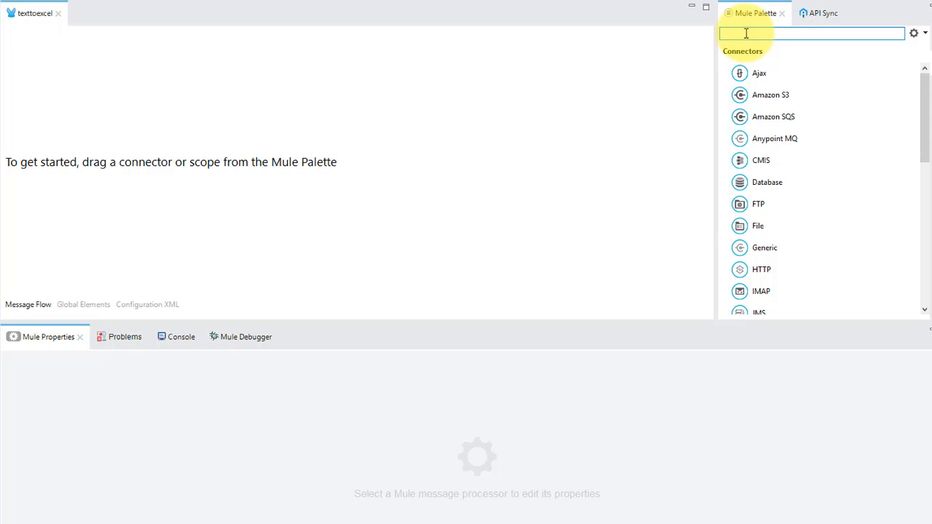
- Add a File connector as the source of a new flow and set its path to the Pickup folder on the Desktop
type("Fil")
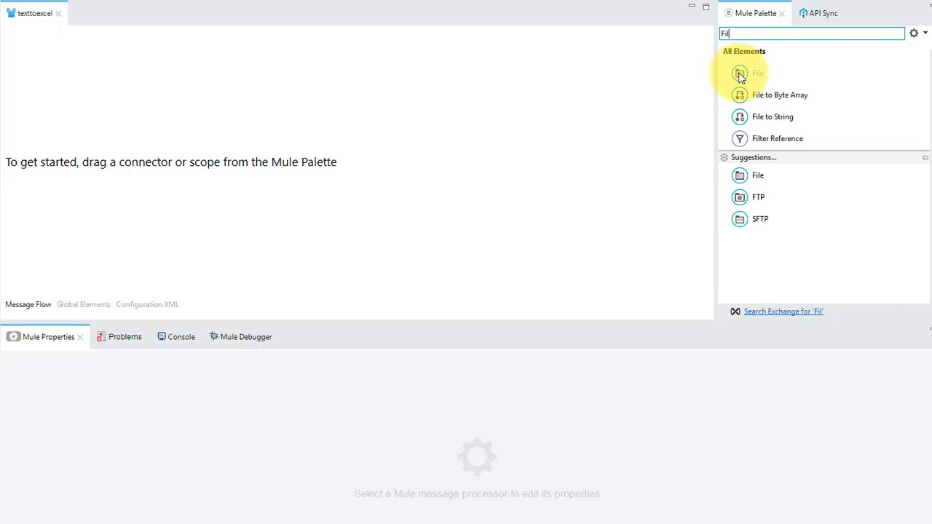
left_click_drag(738, 73, 38, 158)
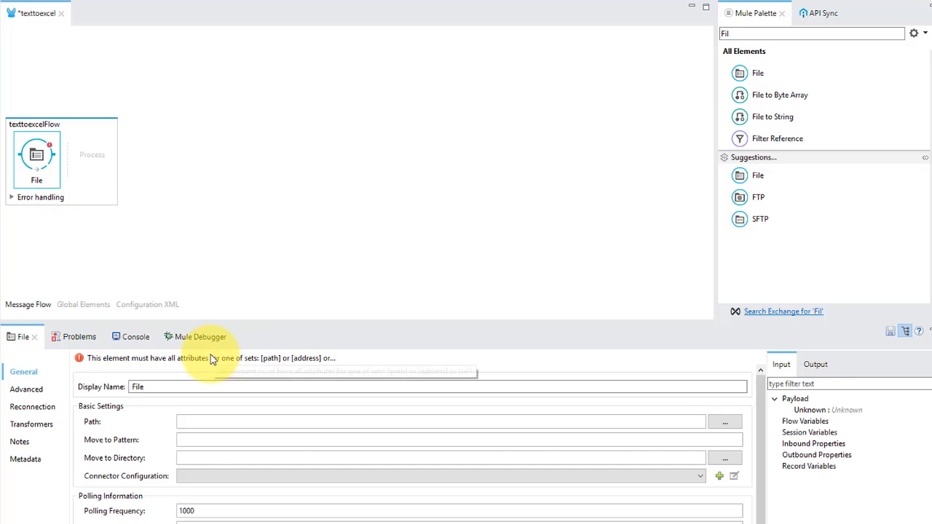
left_click(730, 428)
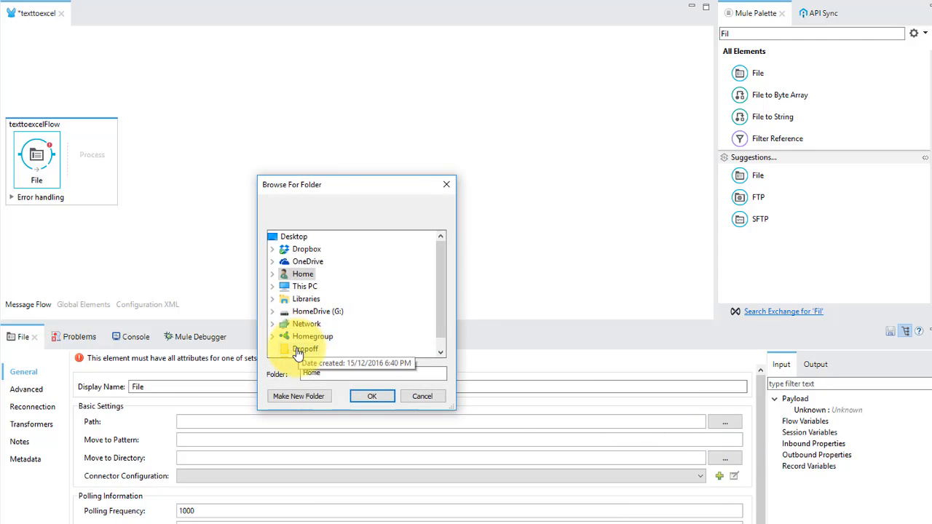
scroll(354, 333, "down", 1)
left_click(303, 348)
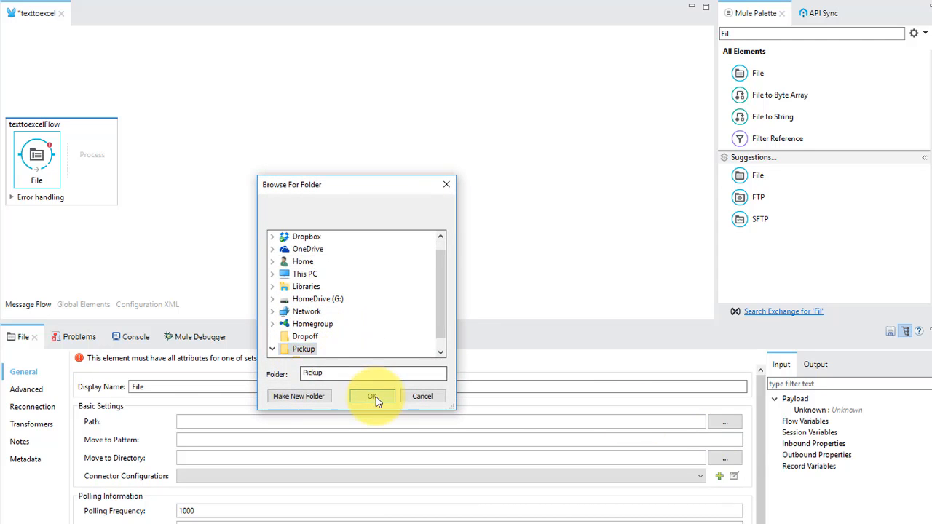
left_click(373, 397)
- Set the File connector's move-to directory to the archive folder inside Pickup
left_click(725, 457)
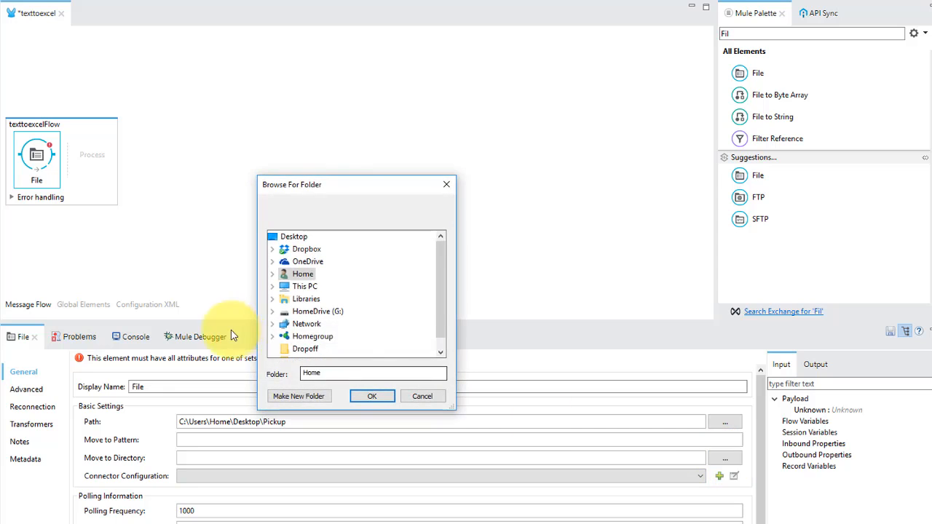
scroll(346, 342, "down", 1)
left_click(273, 348)
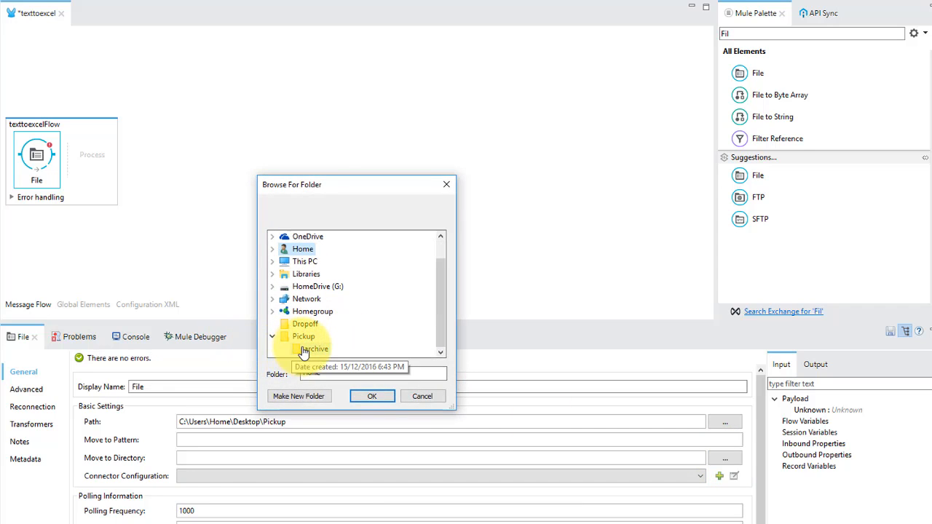
left_click(305, 348)
left_click(370, 396)
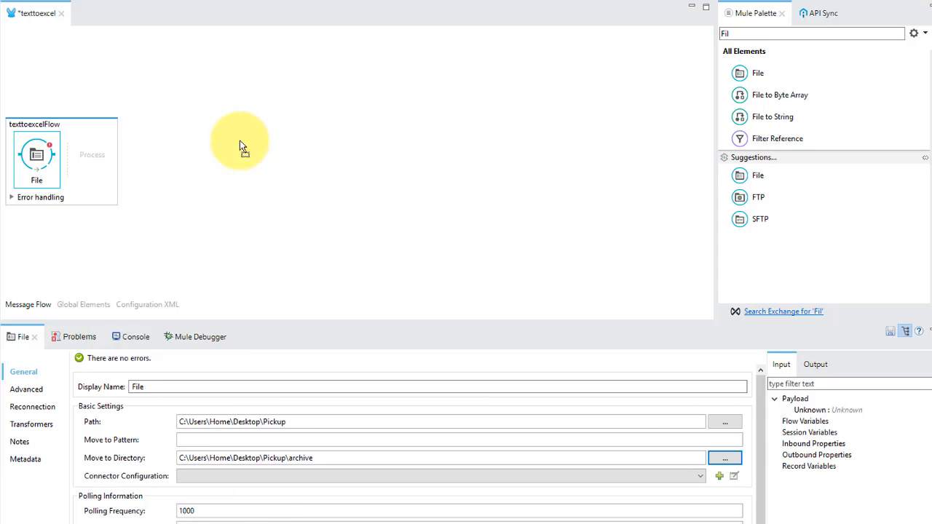
- Add a Transform Message component after the File connector in the flow
left_click(769, 35)
left_click_drag(768, 35, 693, 28)
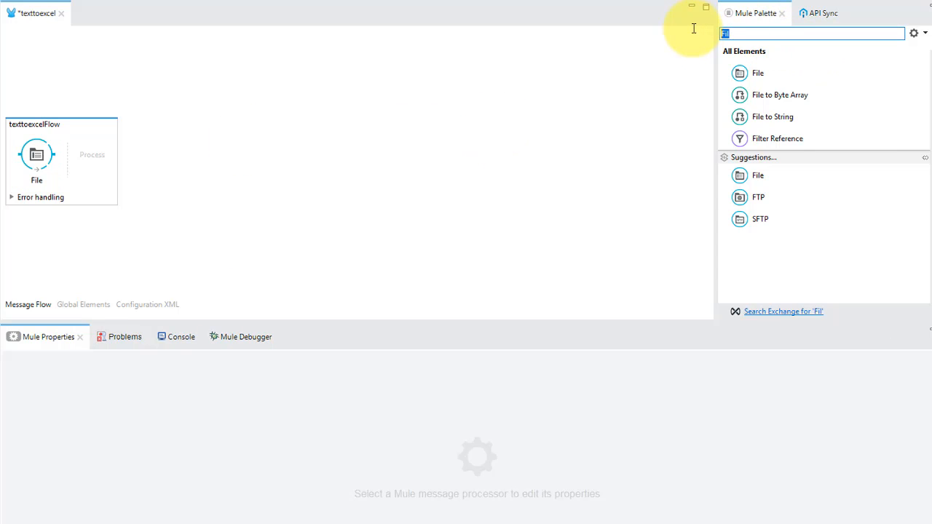
type("Tra")
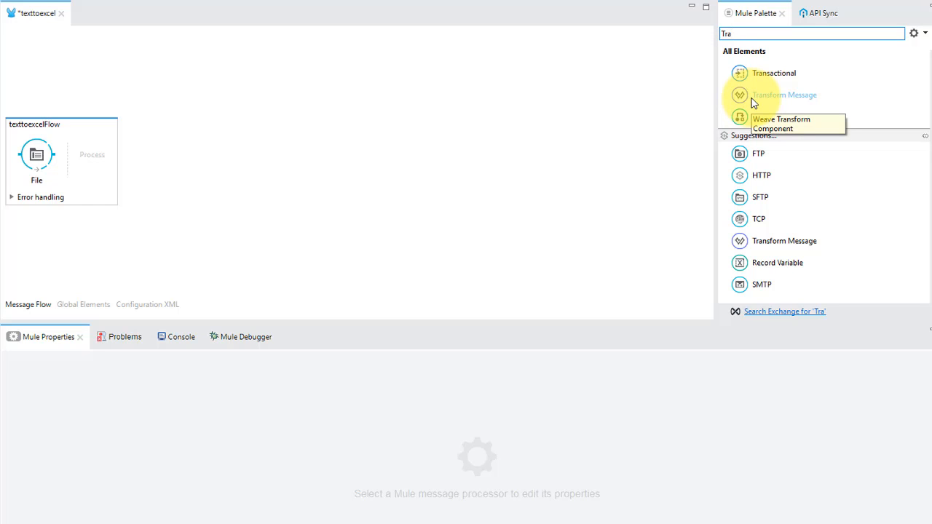
left_click_drag(753, 102, 107, 158)
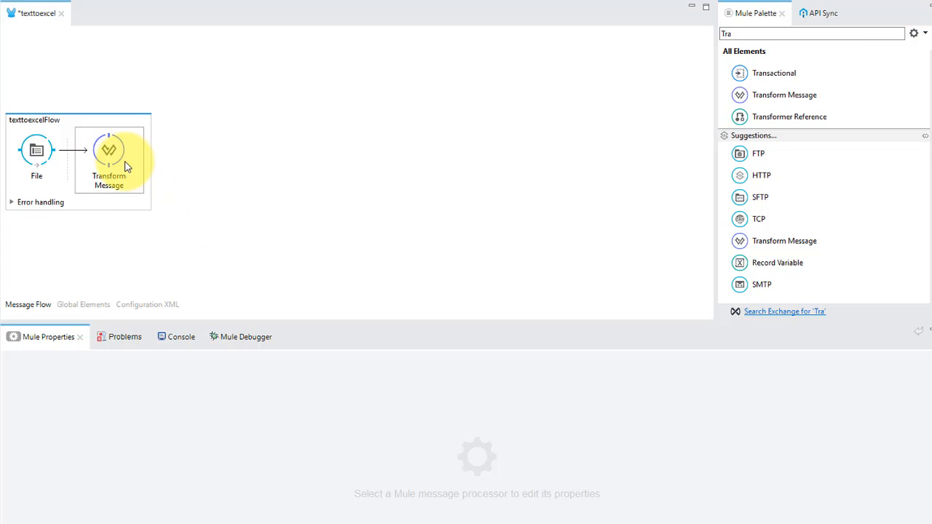
- Define metadata for the Transform Message input payload by creating a type named TextFile and setting it to Csv
left_click(125, 166)
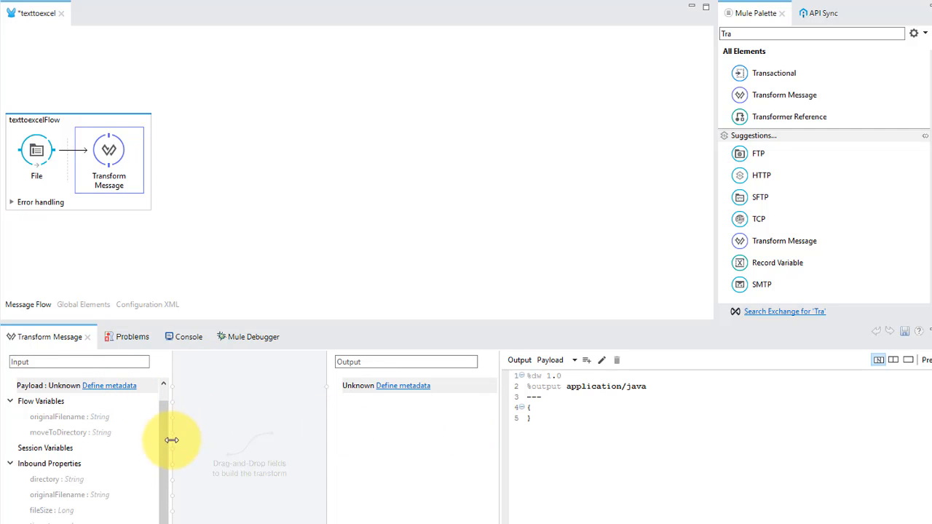
left_click_drag(163, 453, 164, 416)
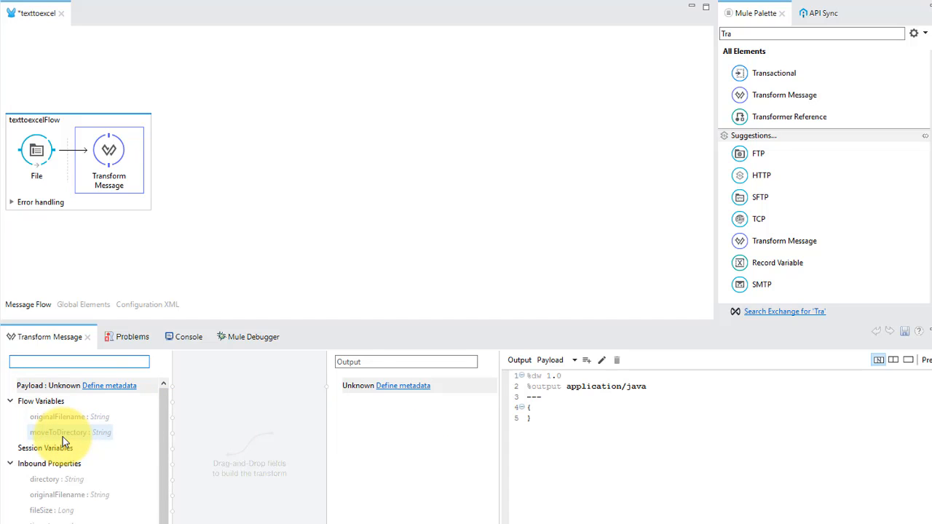
left_click(113, 391)
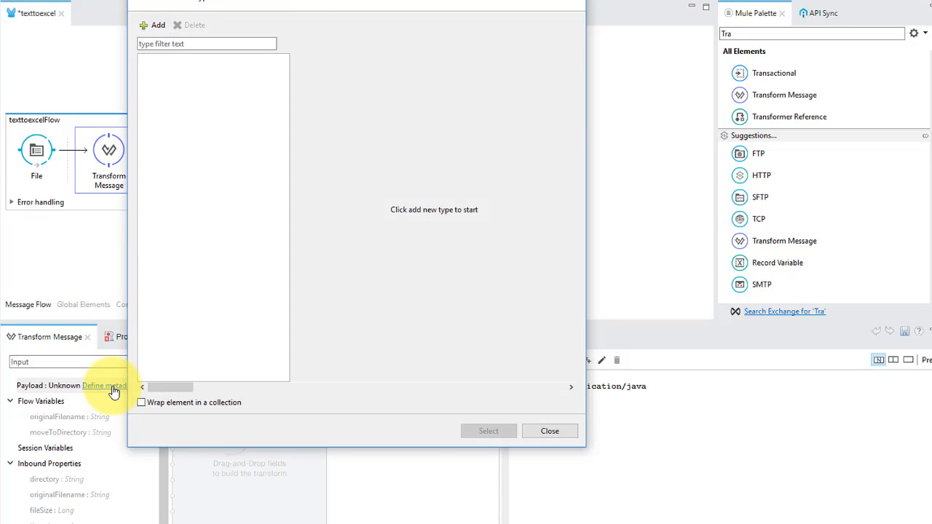
left_click(158, 25)
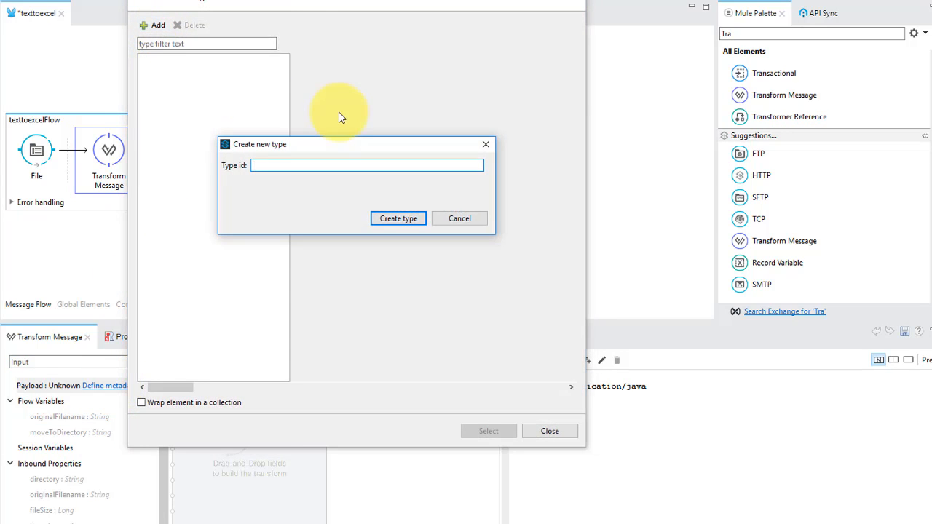
type("TextFile")
left_click(398, 219)
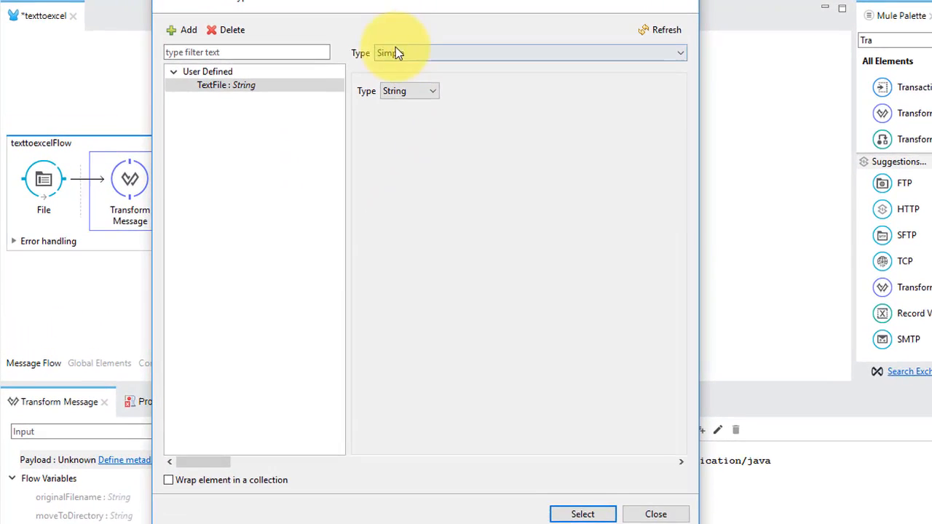
left_click(494, 58)
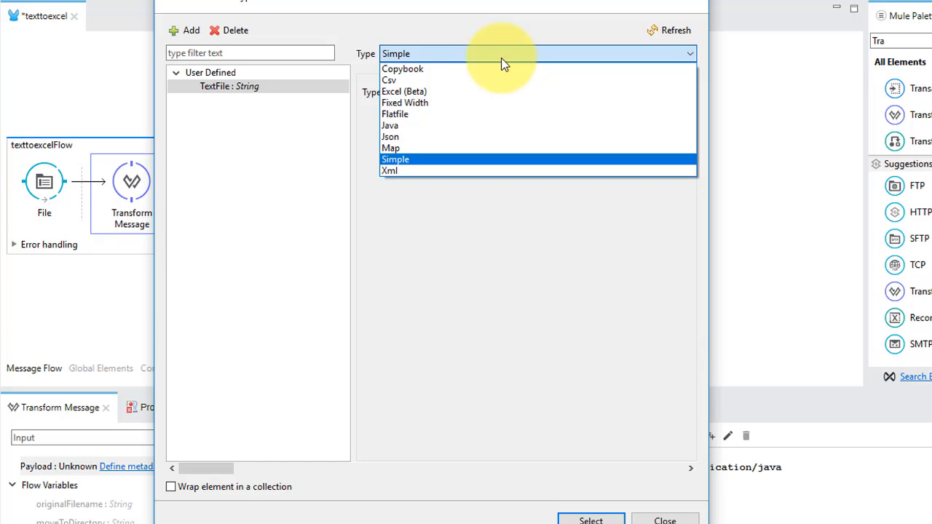
left_click(467, 81)
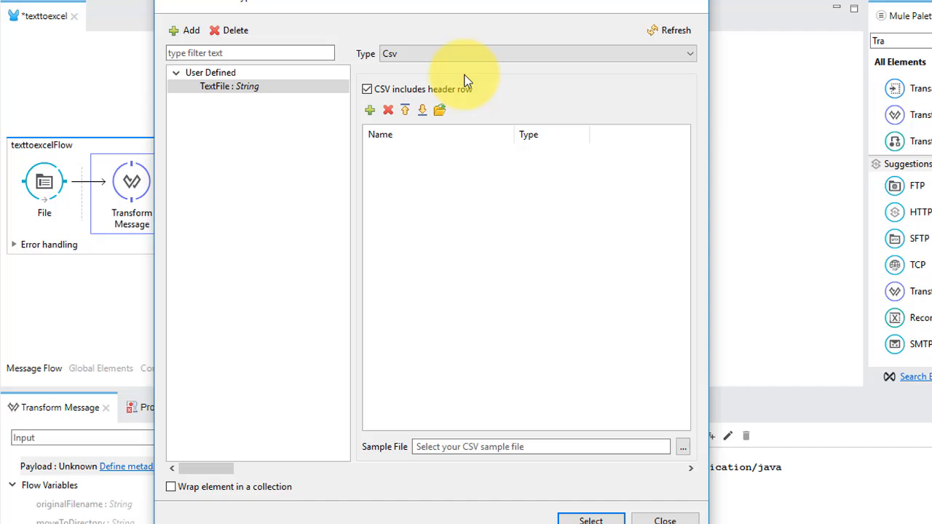
- Import the TextFile columns from the tab-delimited Sample Text File.txt on the Desktop and assign the type to the input payload
left_click(438, 115)
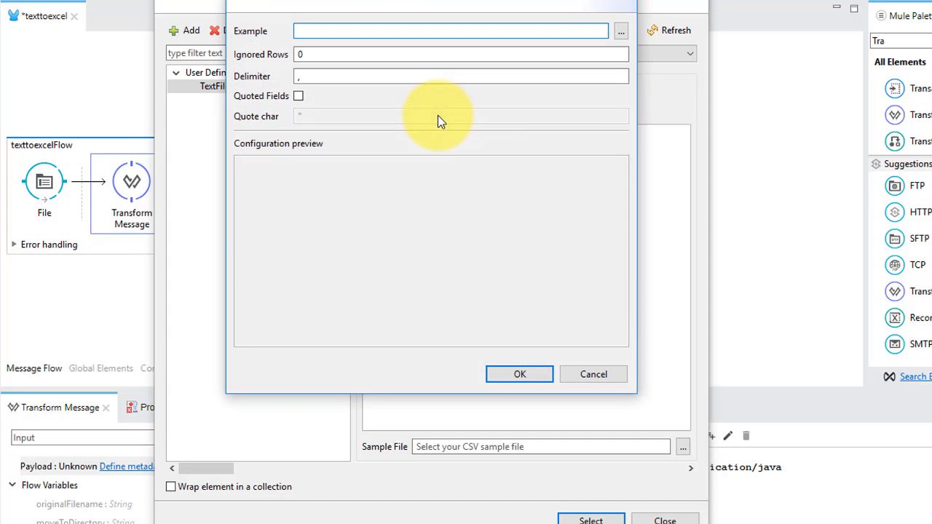
left_click(622, 31)
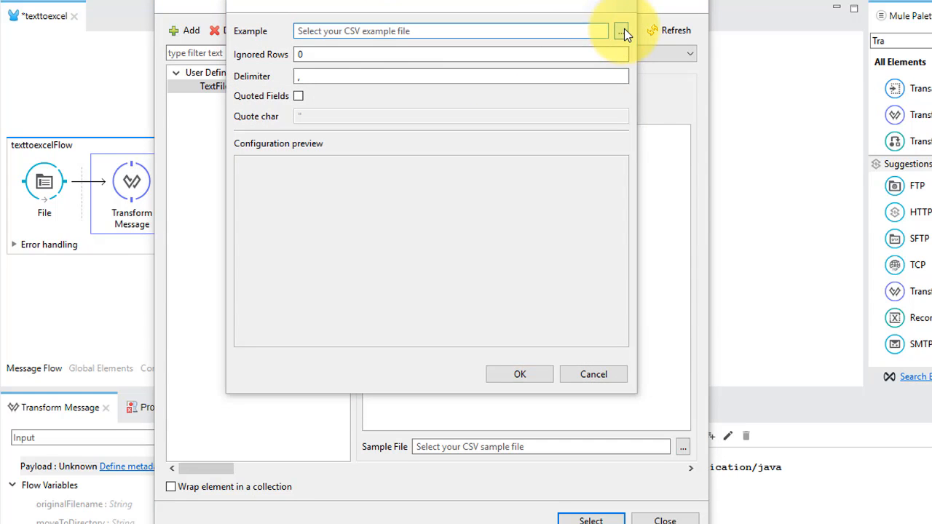
left_click(304, 78)
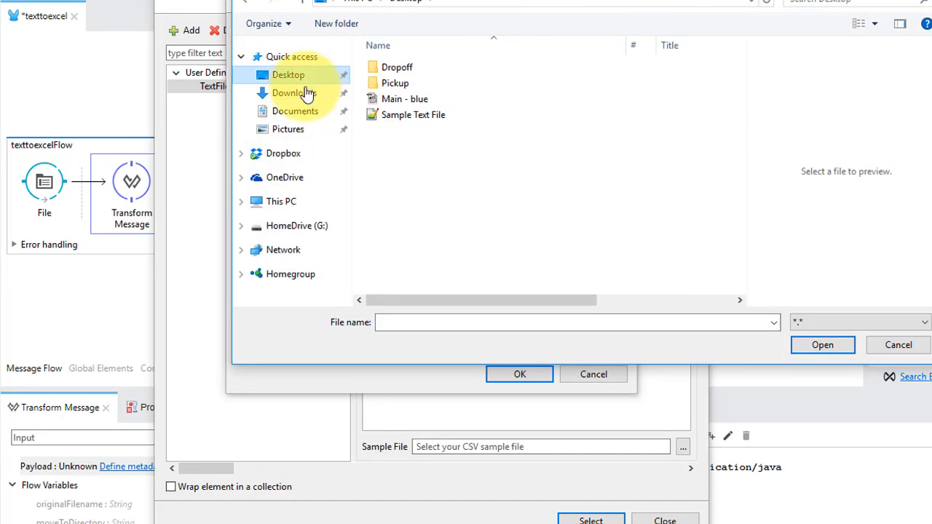
double_click(372, 115)
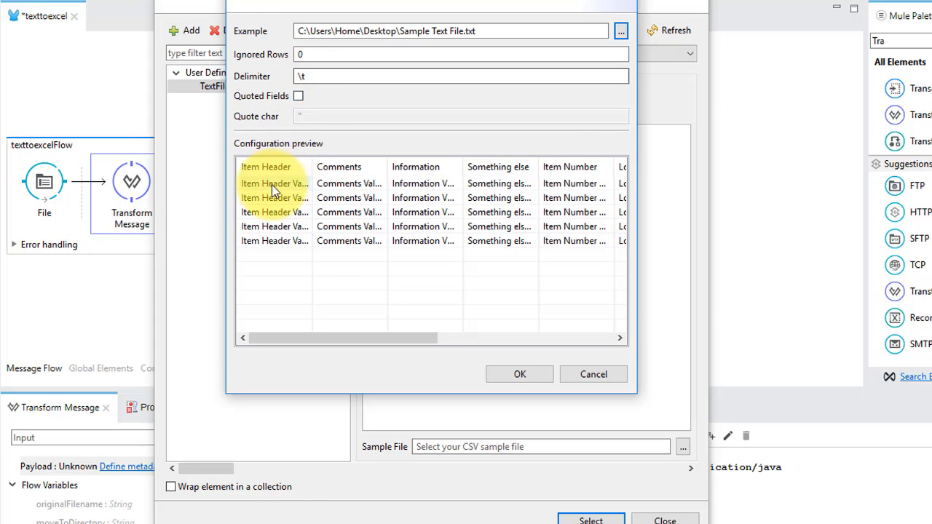
left_click_drag(311, 166, 344, 164)
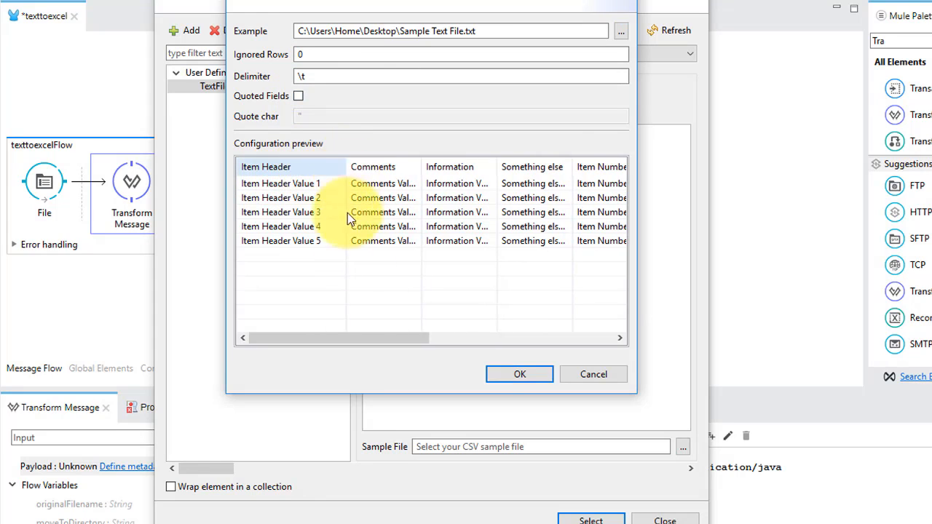
left_click_drag(422, 166, 451, 166)
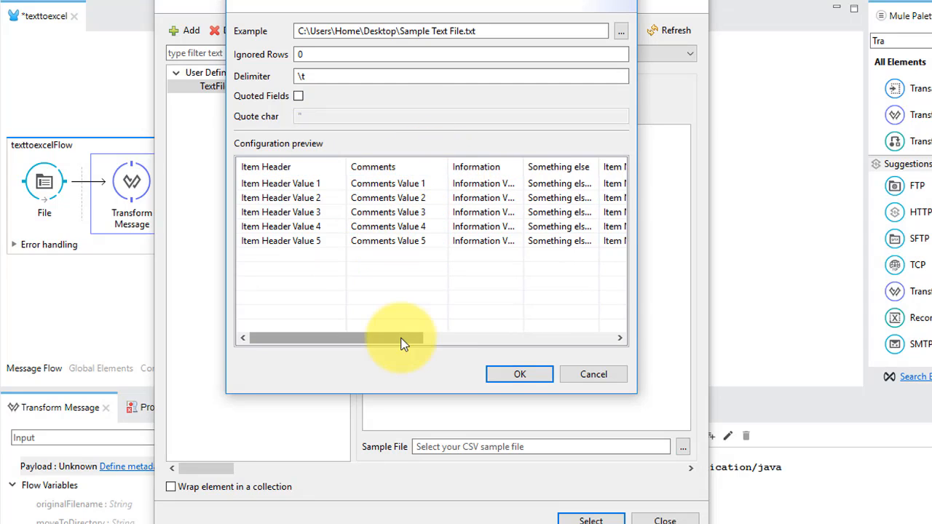
mouse_move(401, 341)
left_mouse_down()
mouse_move(458, 340)
mouse_move(401, 341)
left_mouse_up()
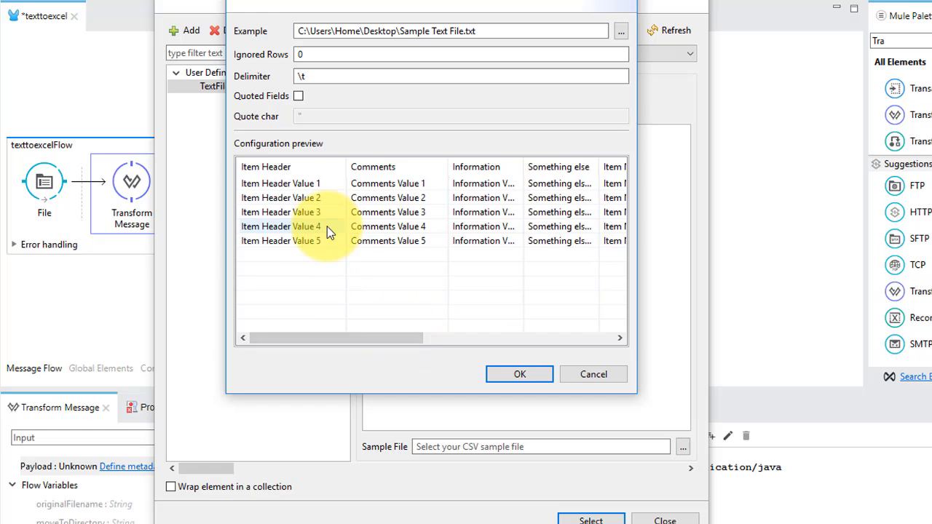
left_click(518, 379)
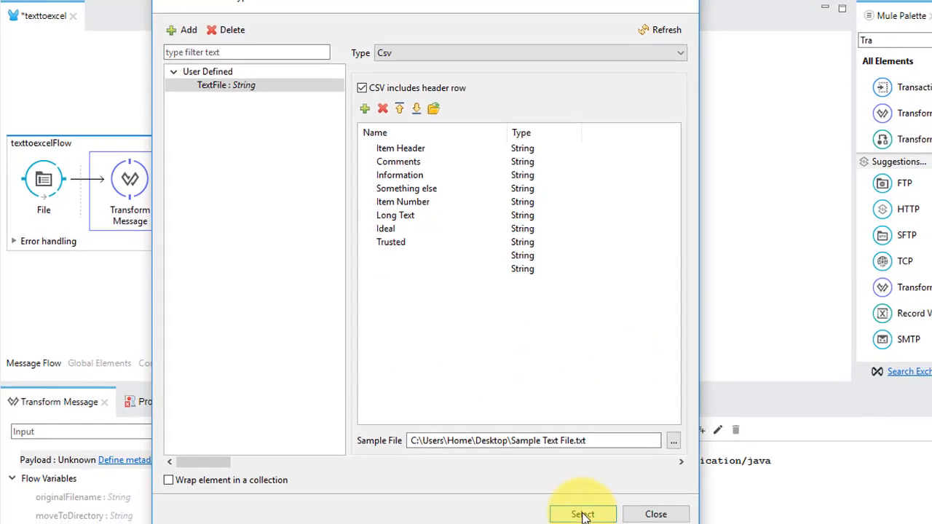
left_click(583, 515)
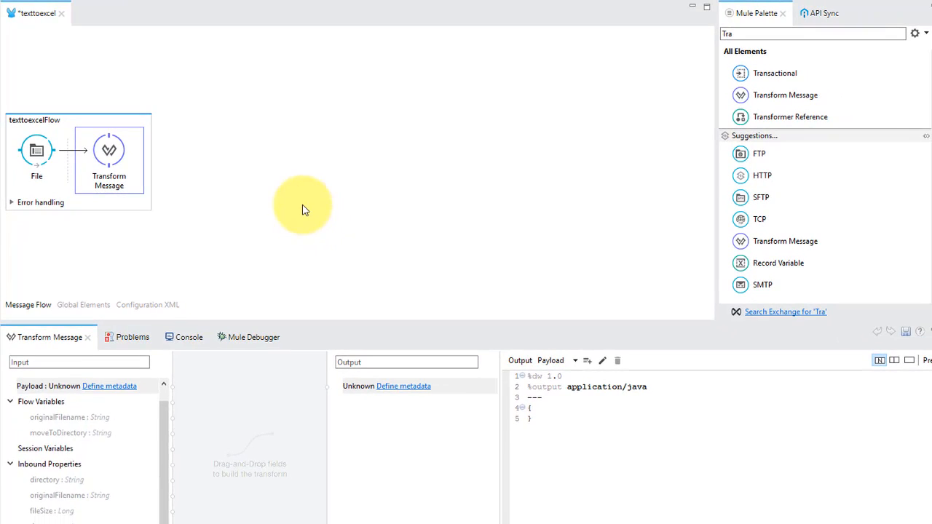
left_click_drag(167, 413, 162, 428)
scroll(48, 415, "up", 1)
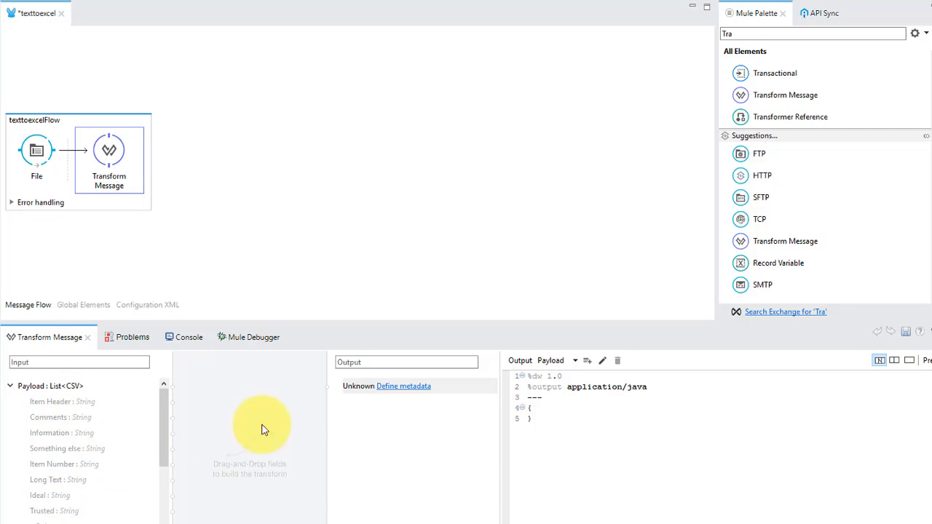
- Define metadata for the Transform Message output by creating a type named Excel and setting it to Excel (Beta)
left_click(406, 388)
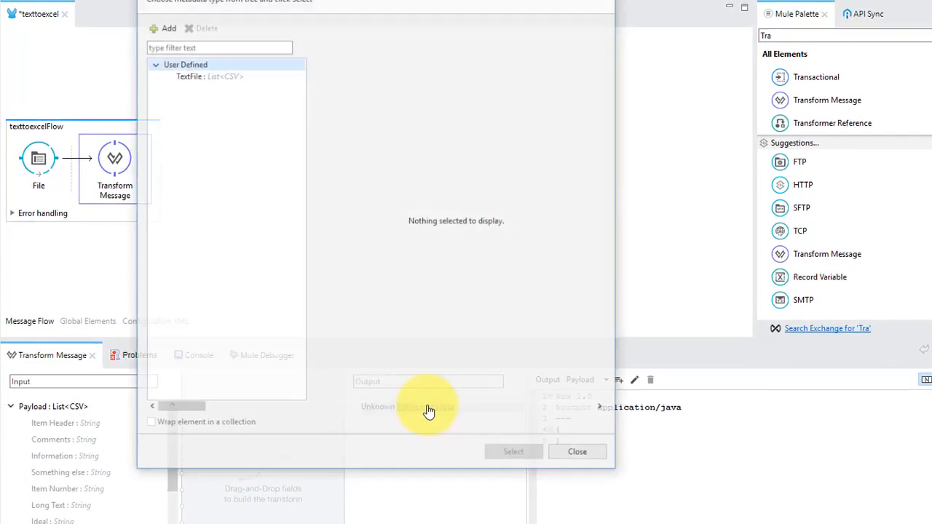
left_click(172, 29)
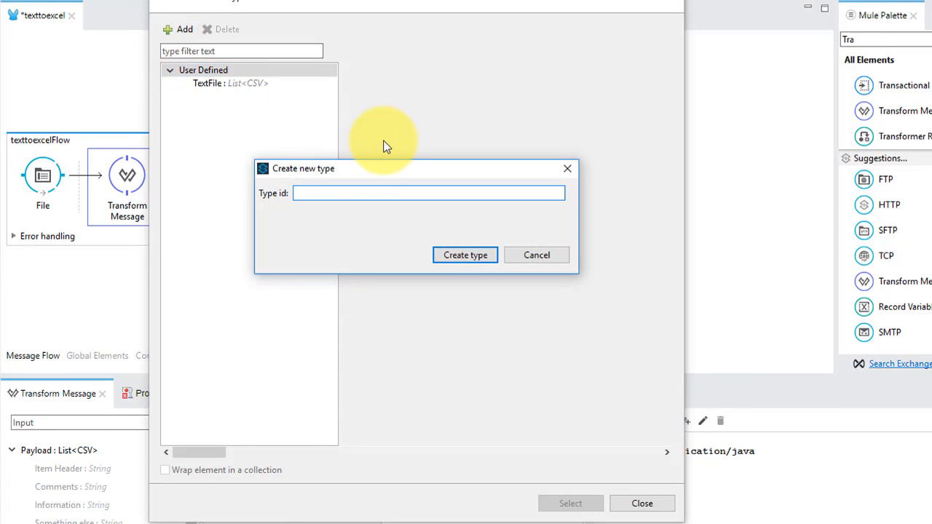
type("Excel")
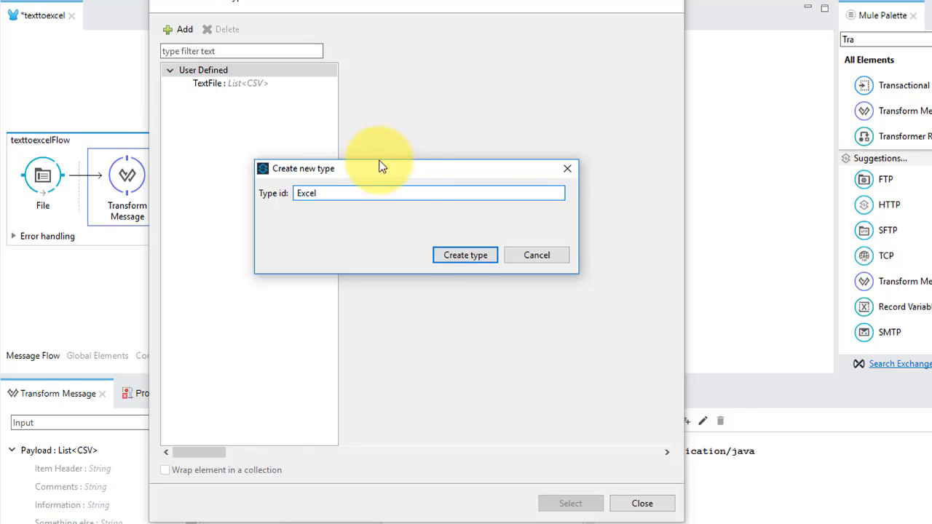
left_click(463, 261)
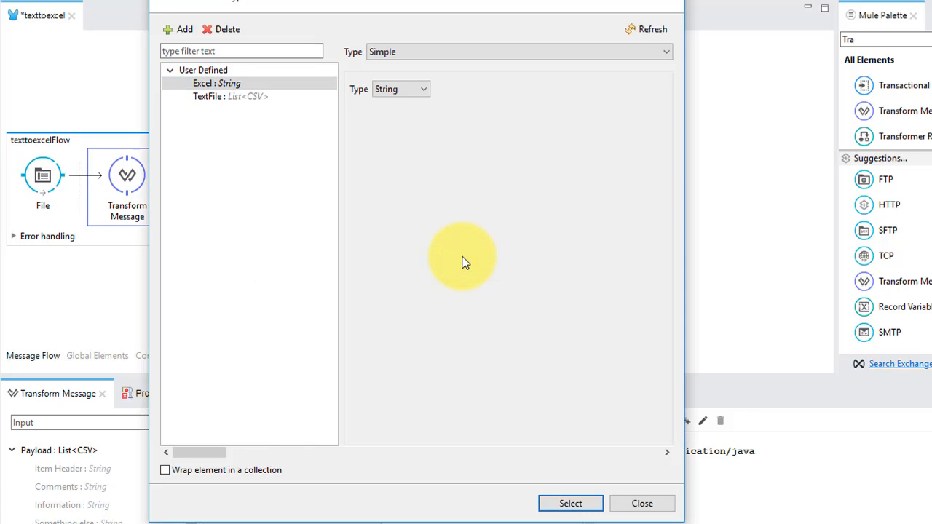
left_click(440, 52)
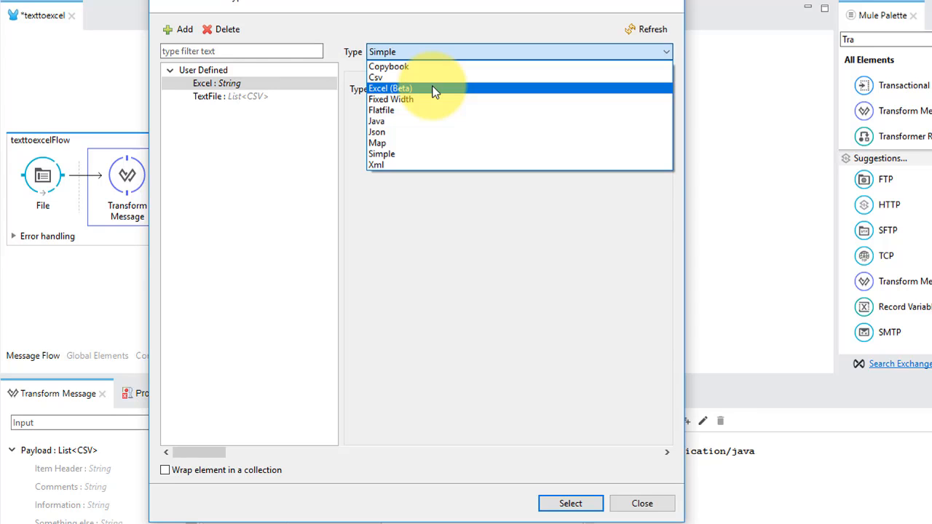
left_click(435, 90)
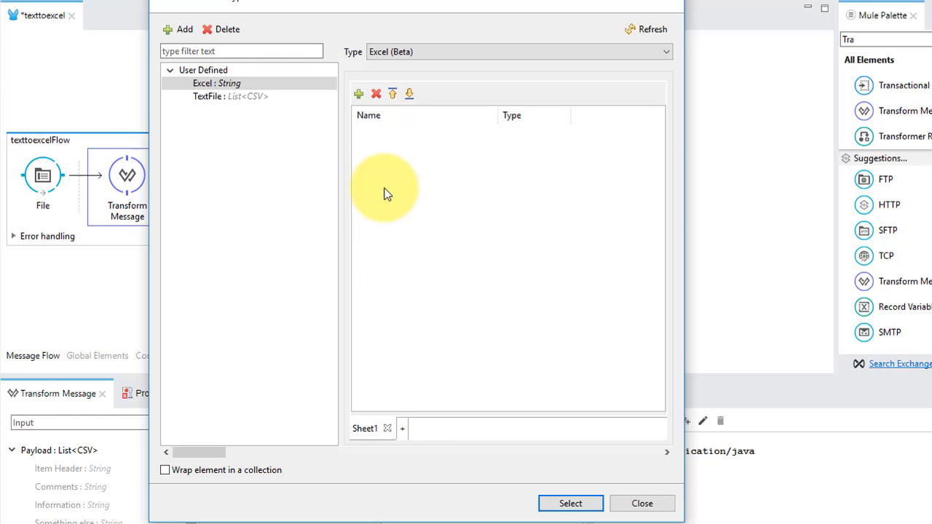
- Add three String columns to Sheet1 of the Excel type, named Excel Header 1, Excel Header 2 and Excel Header 3
left_click(358, 94)
left_click(419, 139)
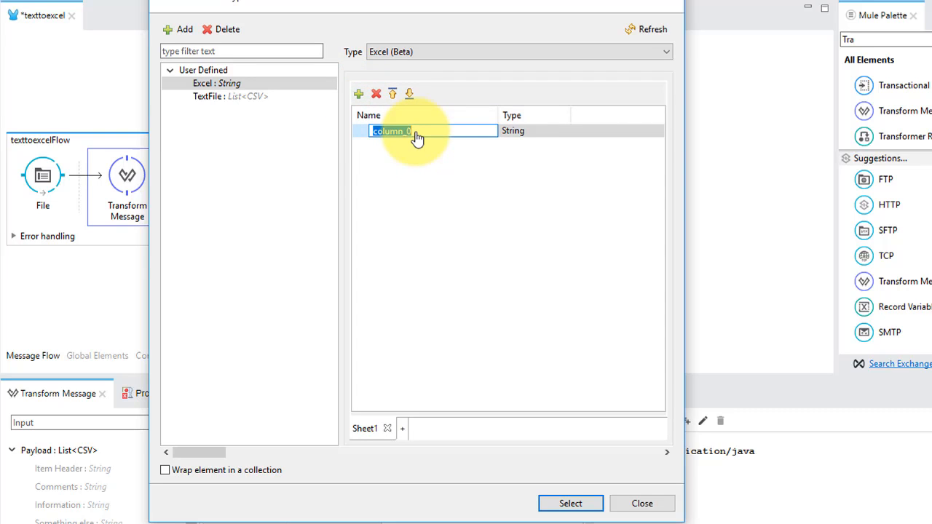
type("Excel Header 1")
key("Return")
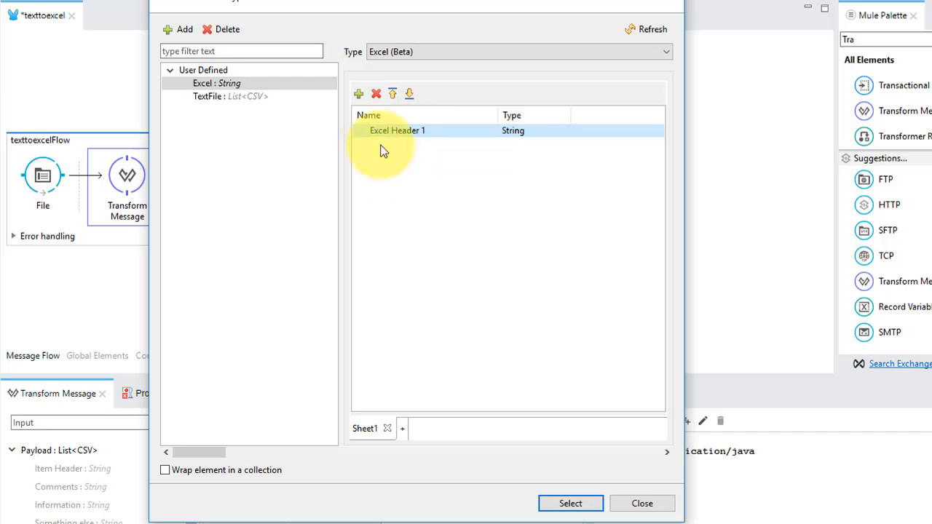
left_click(360, 99)
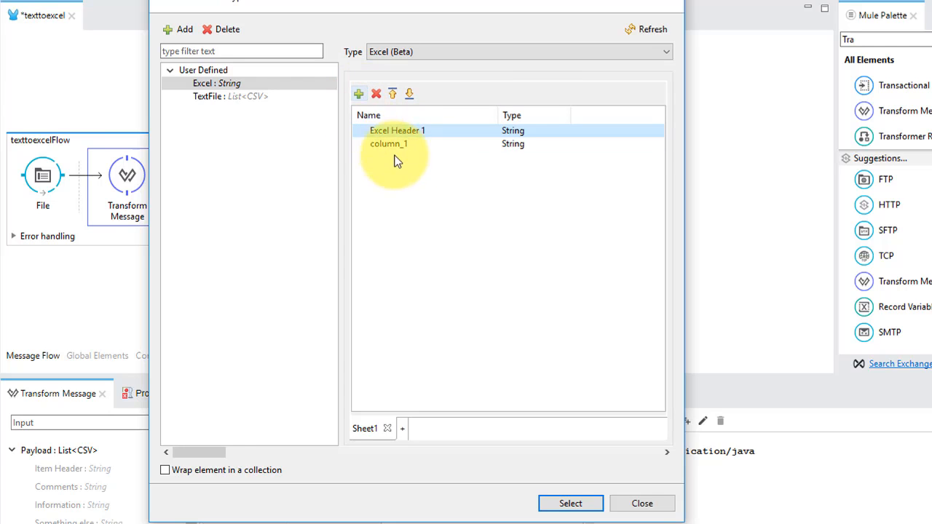
left_click(395, 146)
type("Ex")
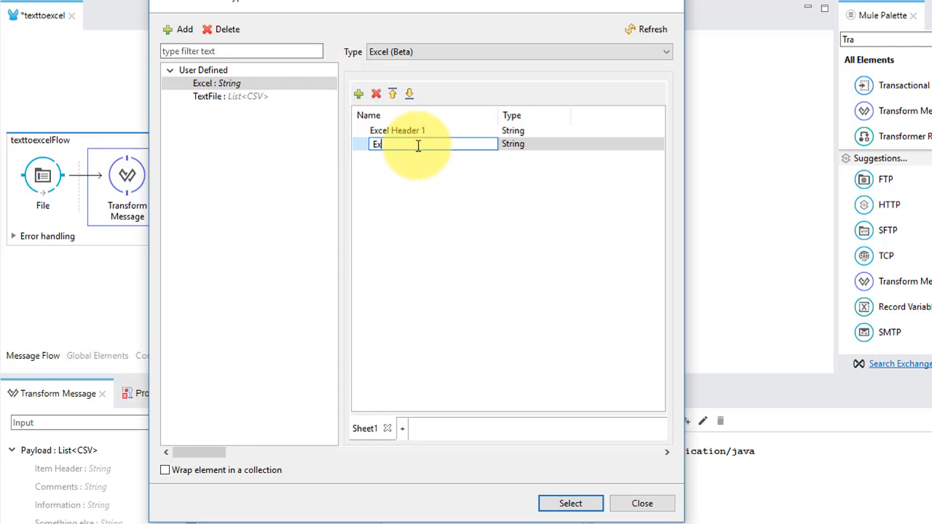
type("cel Header 2")
key("Return")
left_click(360, 99)
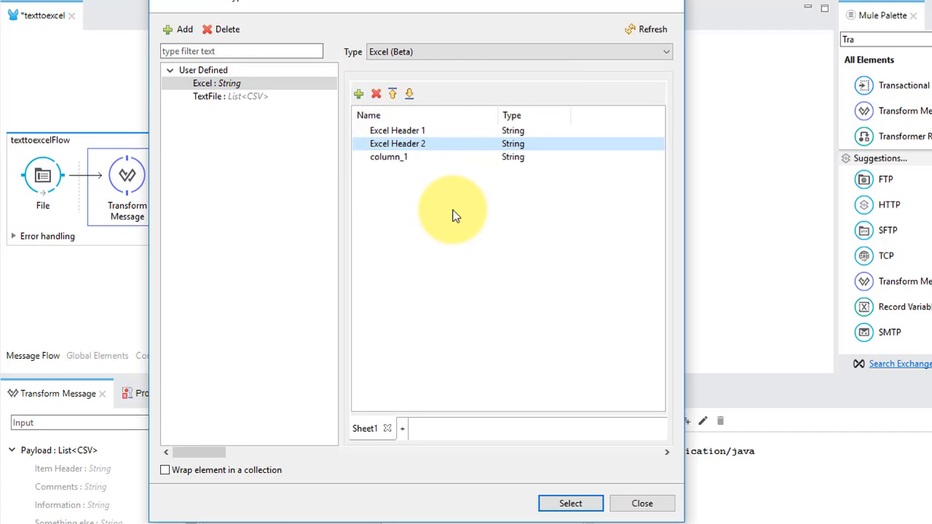
left_click(393, 157)
type("E")
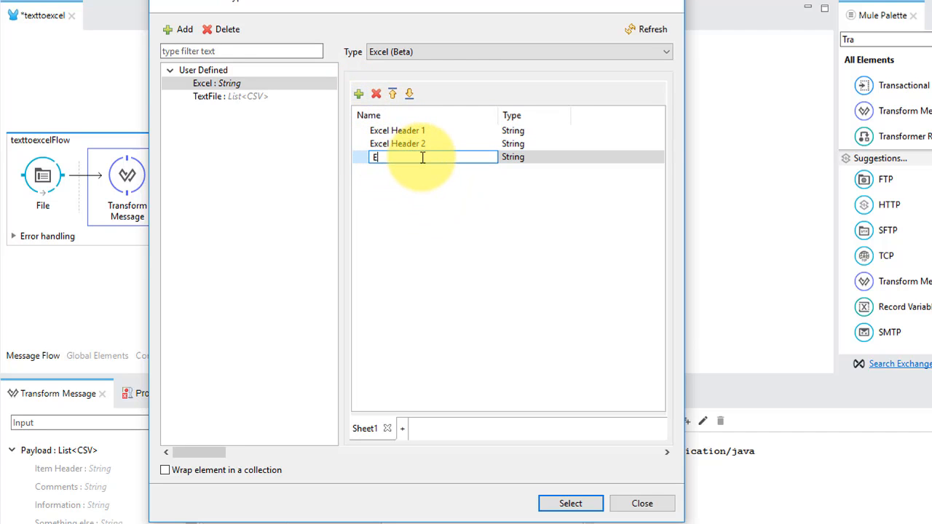
type("xcel Header 3")
key("Return")
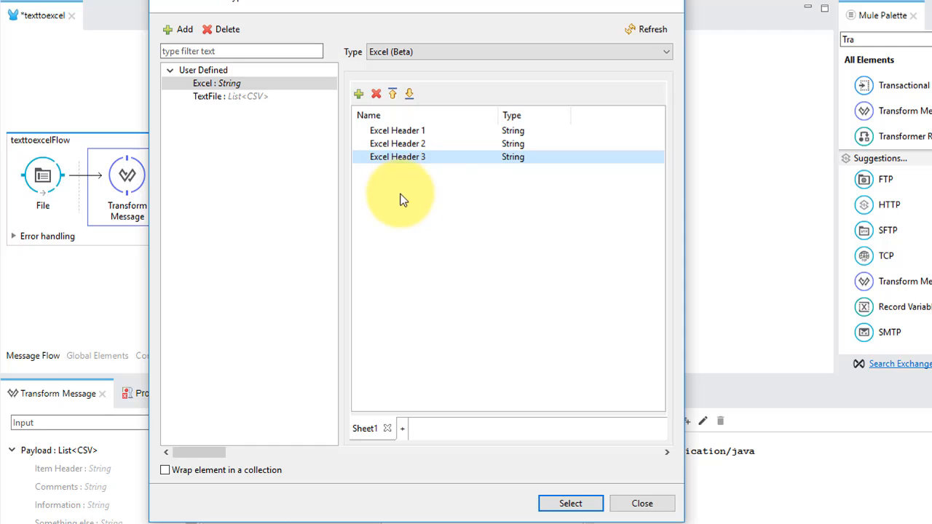
left_click(396, 132)
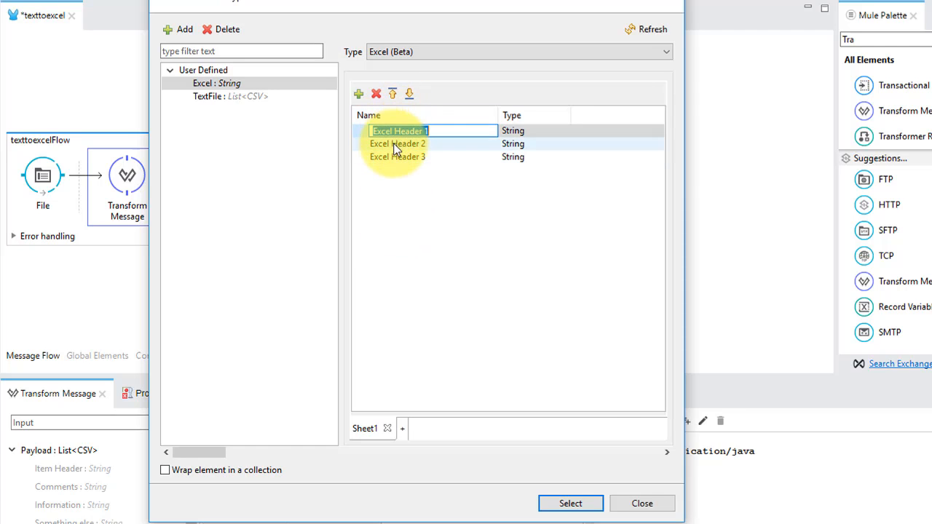
left_click(397, 144)
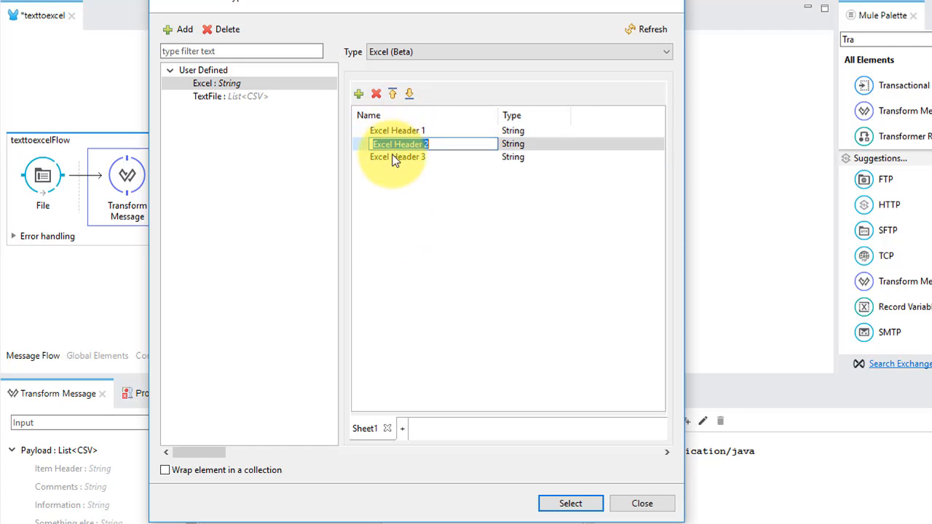
left_click(392, 94)
left_click(409, 95)
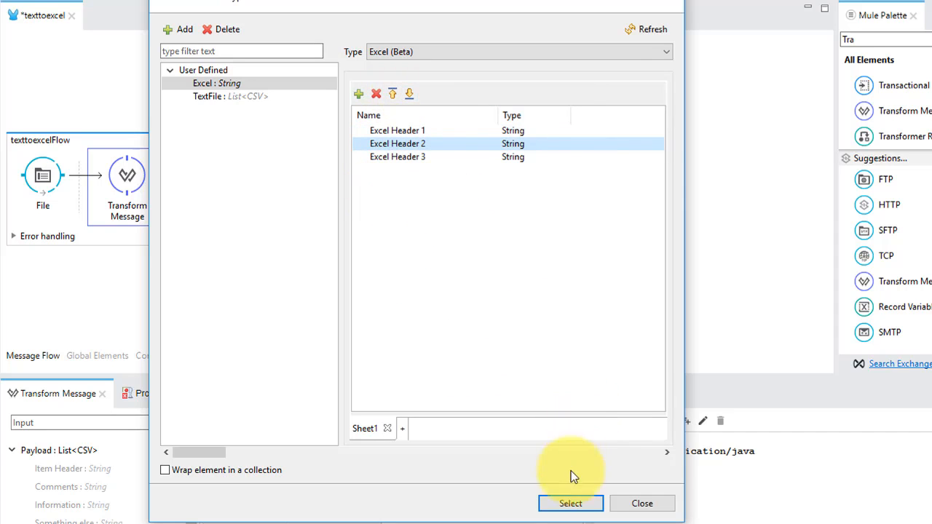
- Assign the Excel type to the output and map Item Header to Excel Header 1, Comments to Excel Header 2 and Item Number to Excel Header 3
left_click(570, 503)
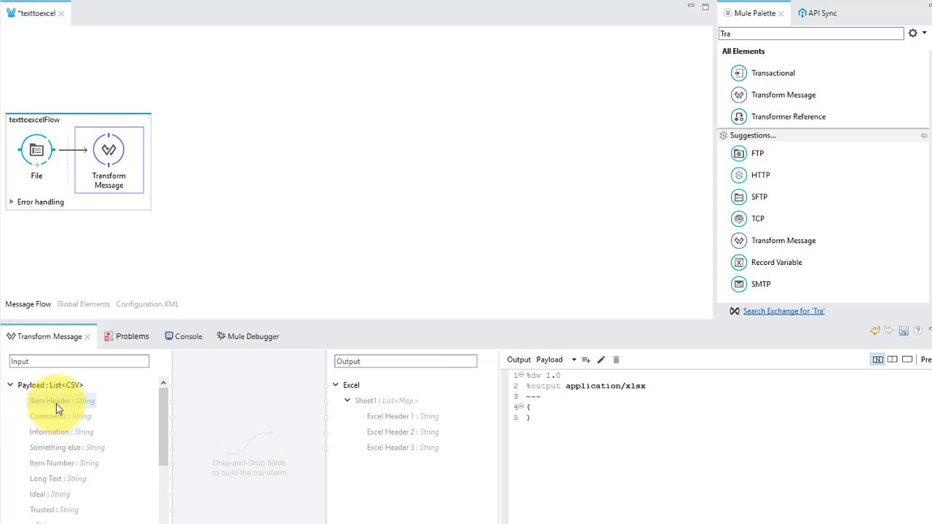
left_click(84, 404)
left_click_drag(86, 405, 357, 421)
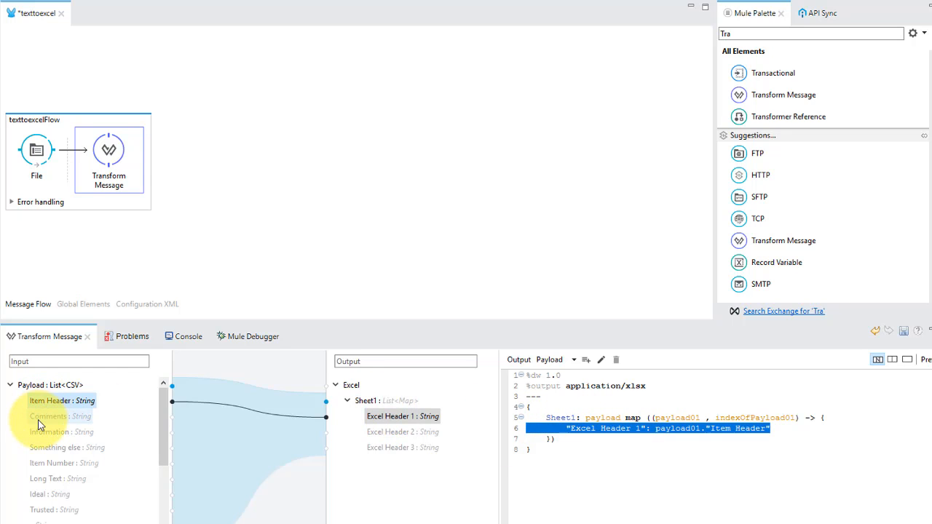
left_click_drag(58, 421, 372, 433)
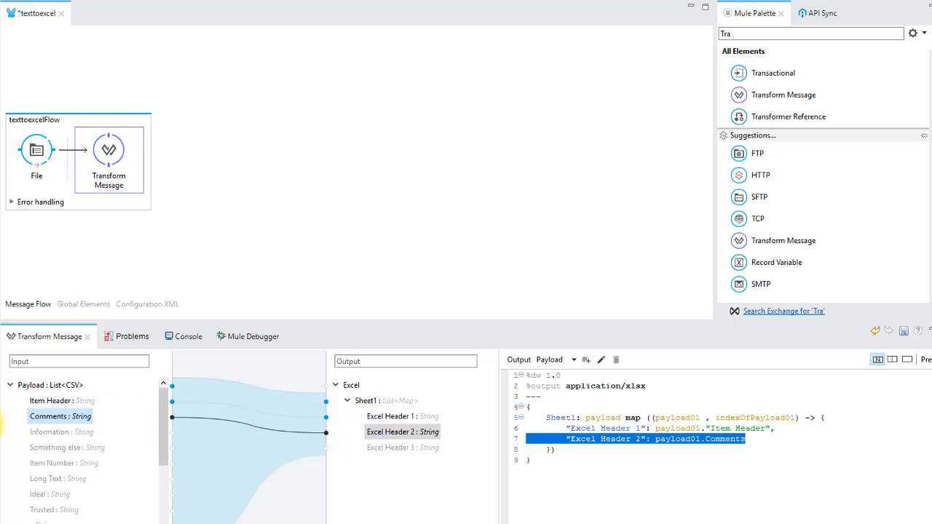
left_click_drag(31, 459, 366, 450)
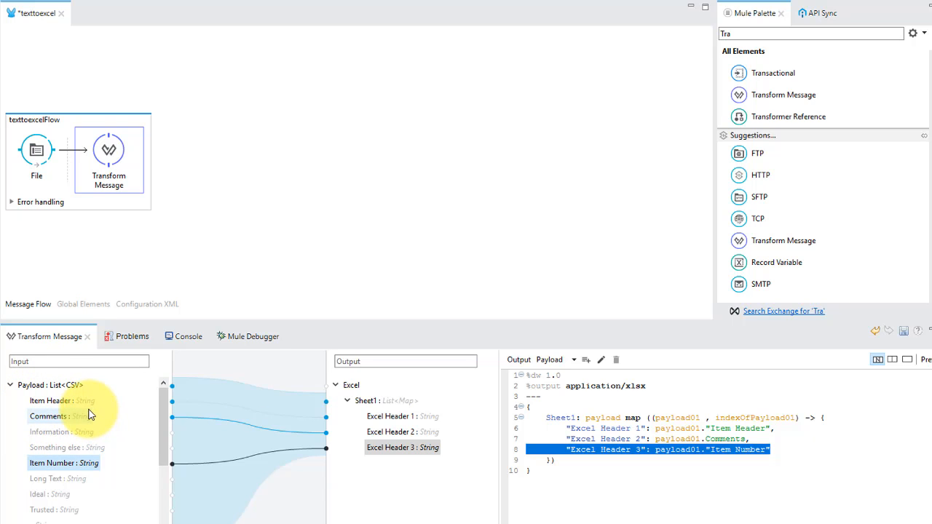
- Set the separator in the input payload's reader configuration to \t
right_click(79, 387)
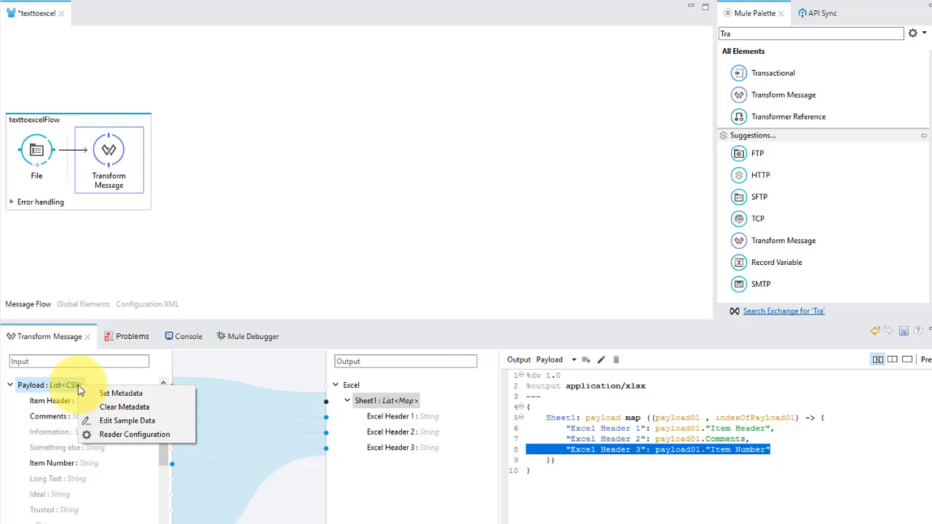
left_click(154, 434)
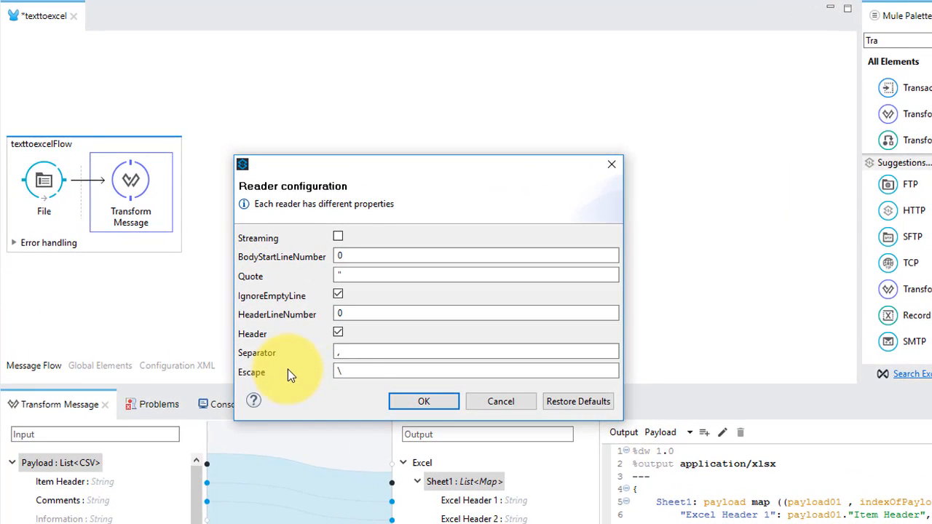
left_click(354, 352)
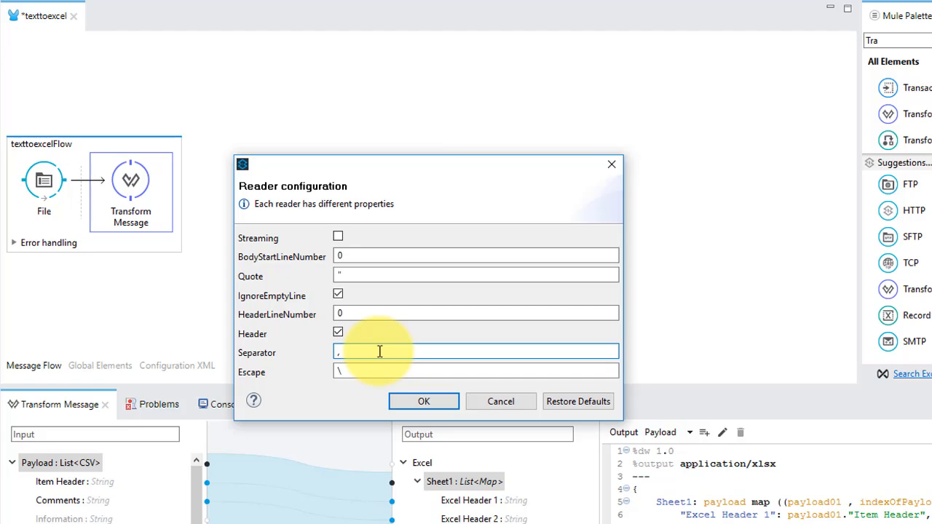
key("BackSpace")
type("\\t")
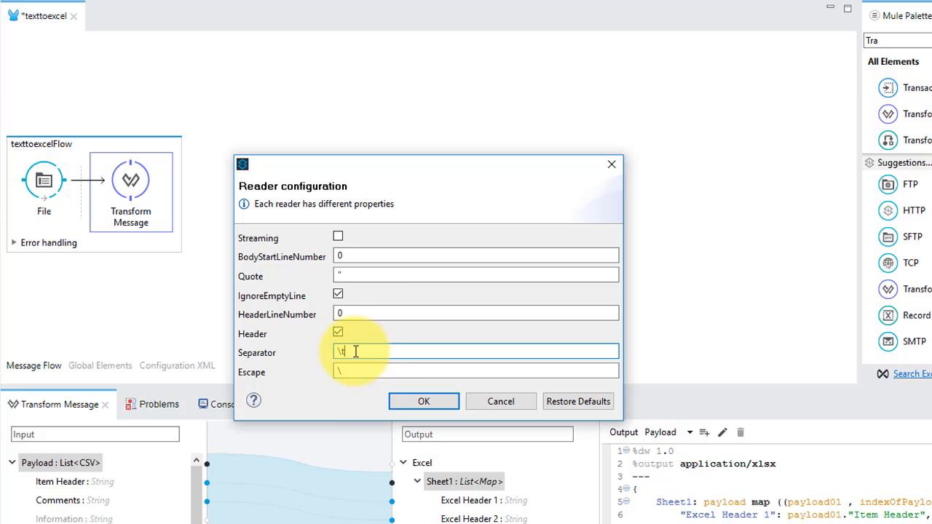
left_click_drag(354, 353, 328, 356)
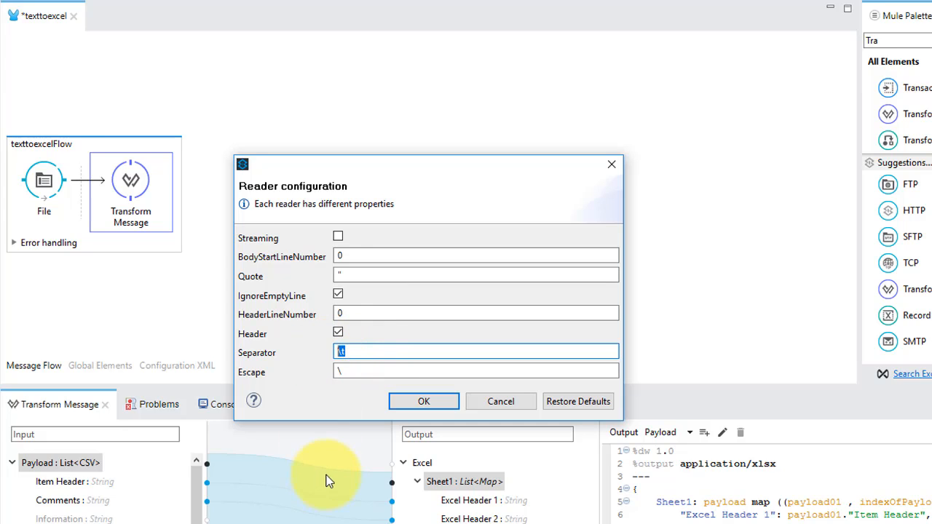
left_click(394, 407)
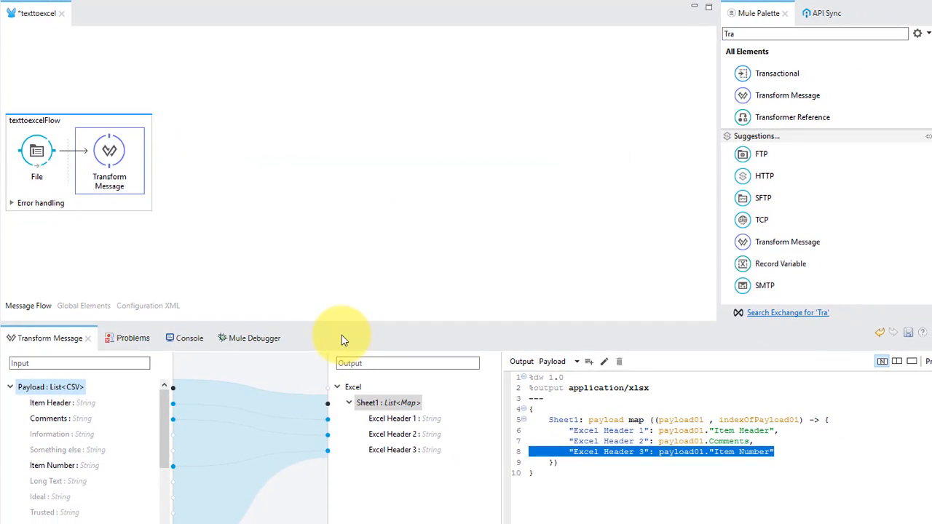
- Add a second File connector after the Transform Message component in the flow
left_click(753, 33)
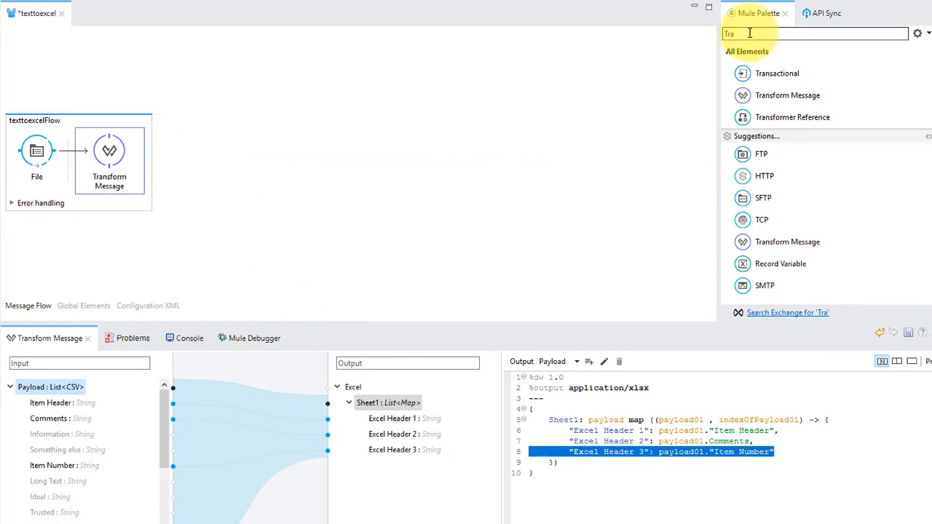
type("file")
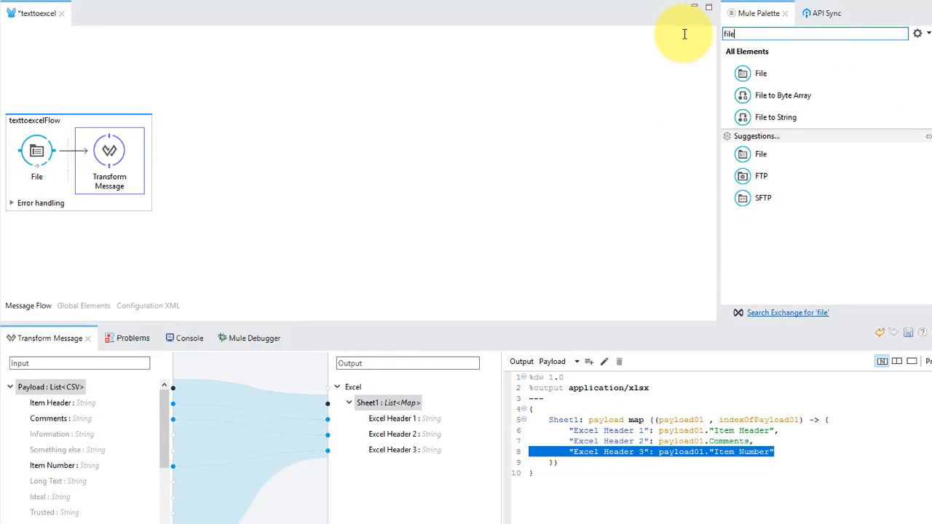
left_click_drag(748, 80, 146, 146)
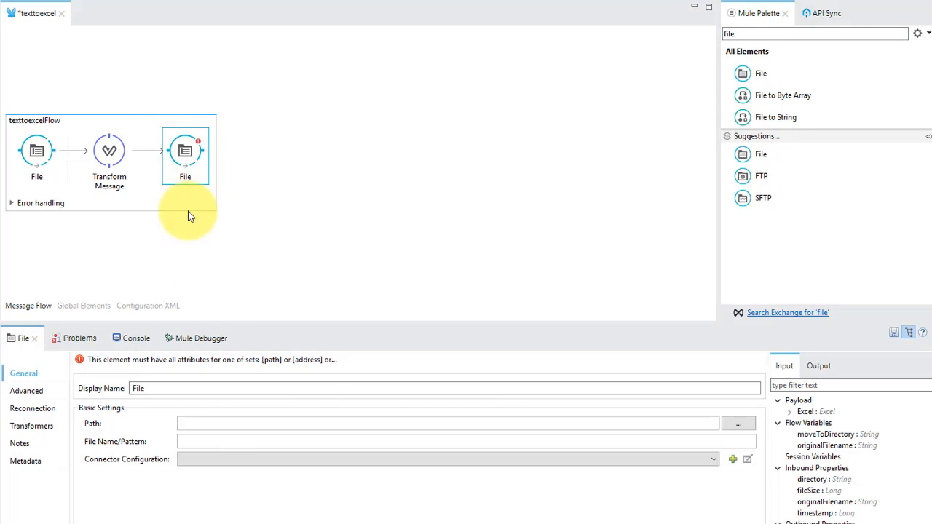
- Set the second File connector's path to the Dropoff folder on the Desktop and its file name to Converted Excel File.xlsx
left_click(738, 423)
scroll(349, 341, "down", 1)
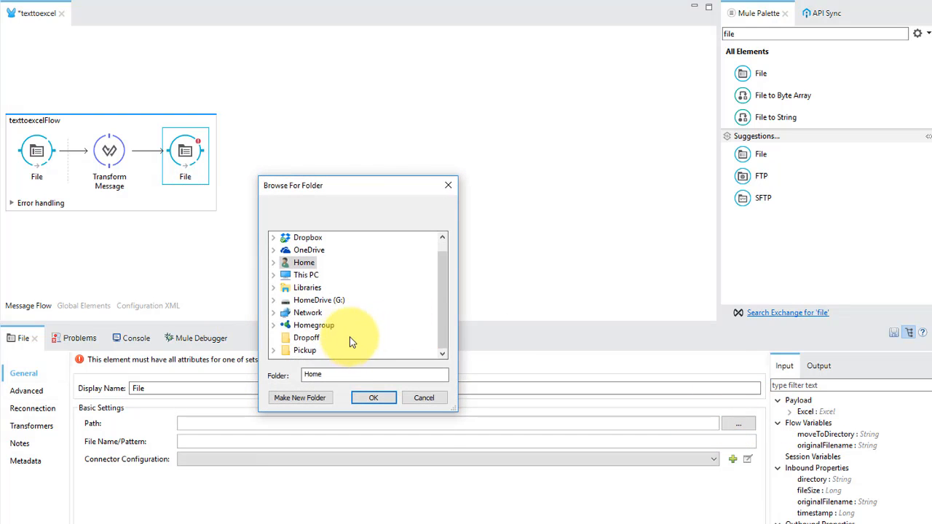
left_click(307, 337)
left_click(378, 396)
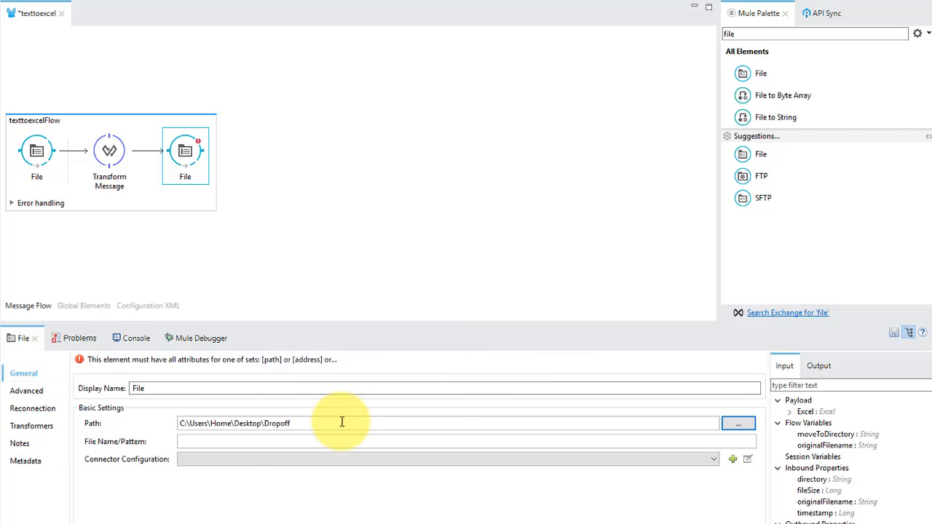
left_click(250, 441)
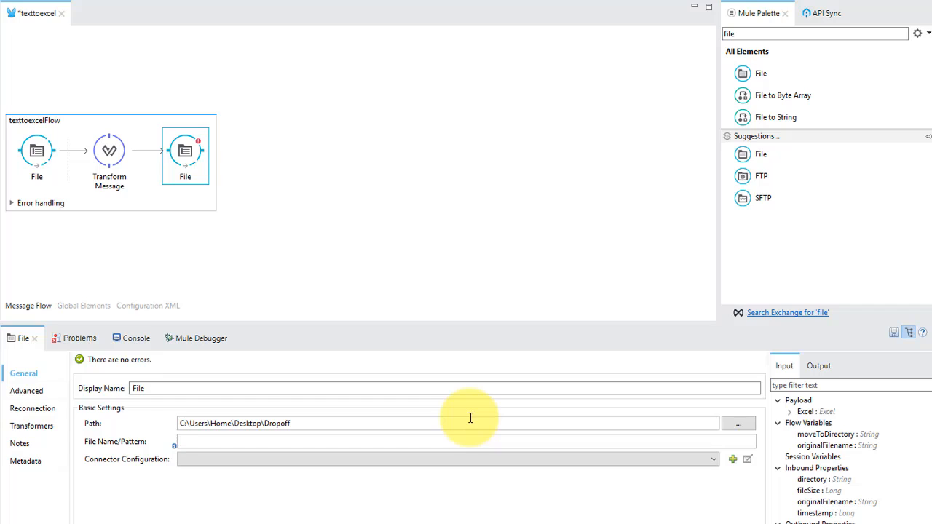
type("Converted Excel File.xlsx")
left_click(413, 235)
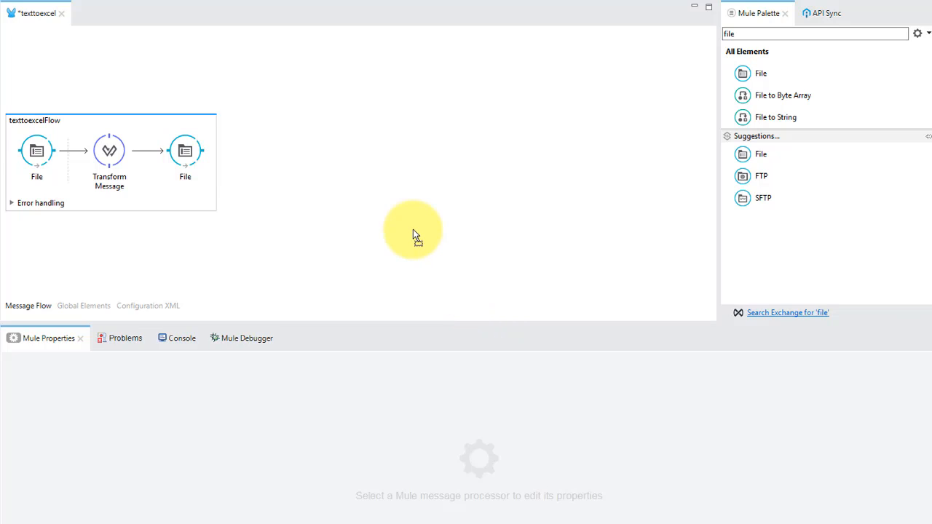
- Save the texttoexcel flow and run it as a Mule application
key("ctrl+s")
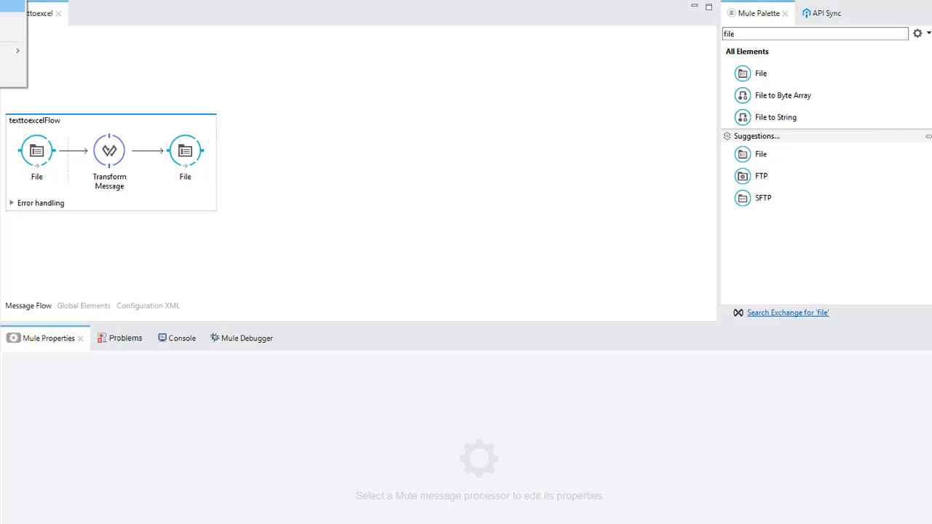
mouse_move(9, 51)
left_click(50, 51)
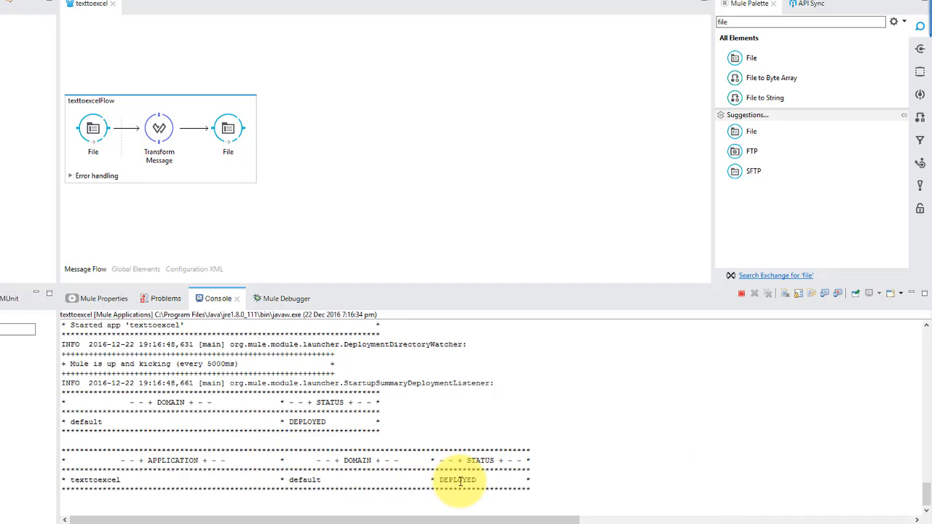
- Switch to File Explorer and move Sample Text File from the Desktop into the Pickup folder
left_click_drag(485, 481, 435, 481)
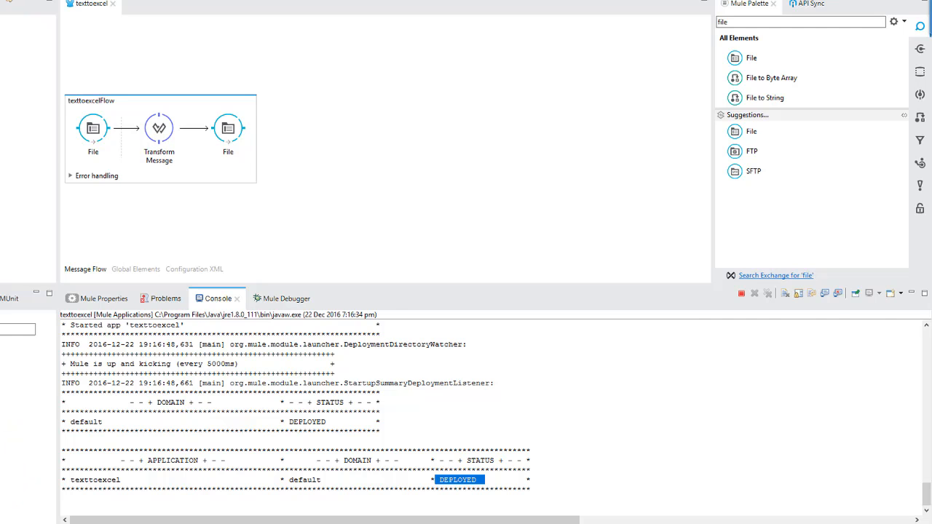
key("alt+Tab")
left_click(306, 84)
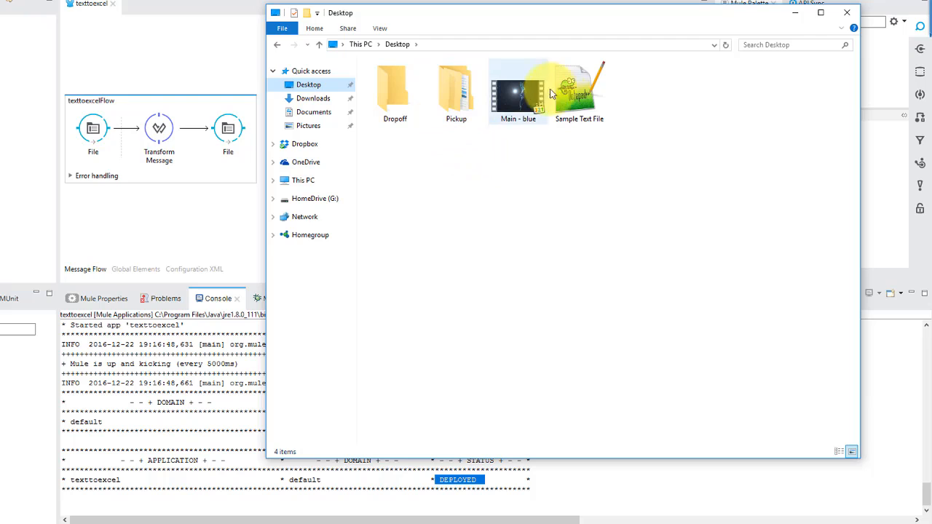
left_click_drag(572, 89, 462, 115)
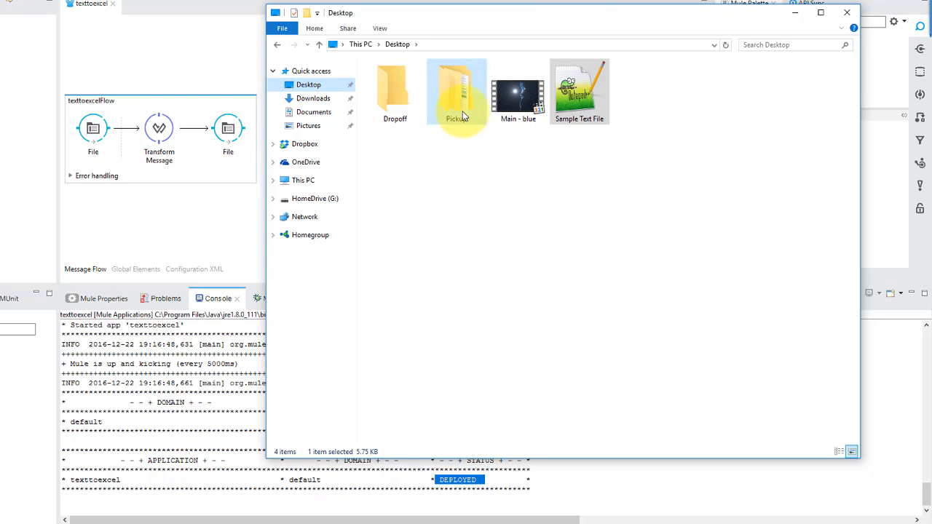
- Open the Pickup folder and its archive subfolder to check how the sample text file was processed
double_click(459, 94)
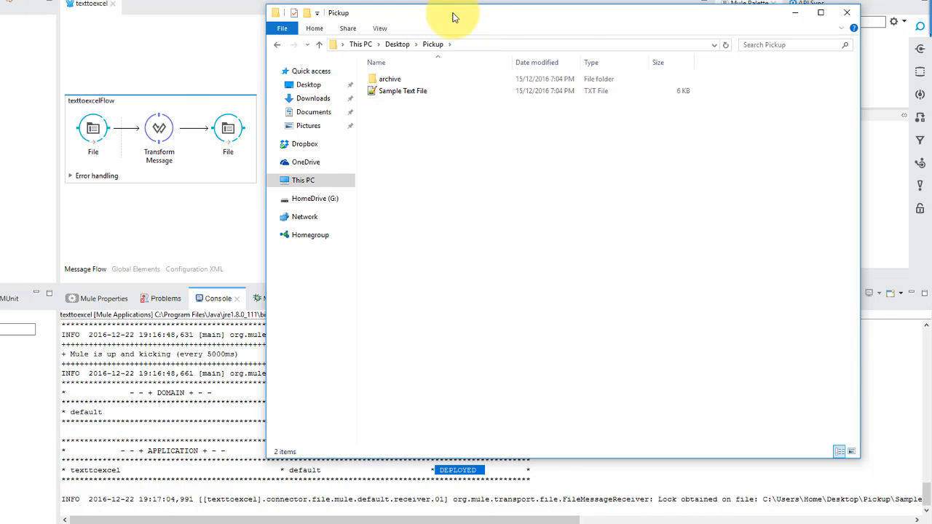
left_click_drag(459, 14, 470, 0)
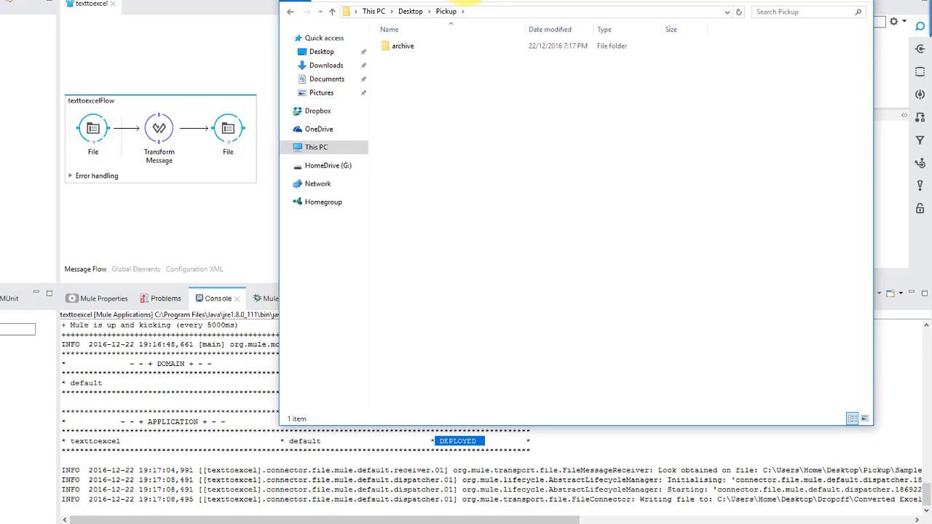
double_click(406, 47)
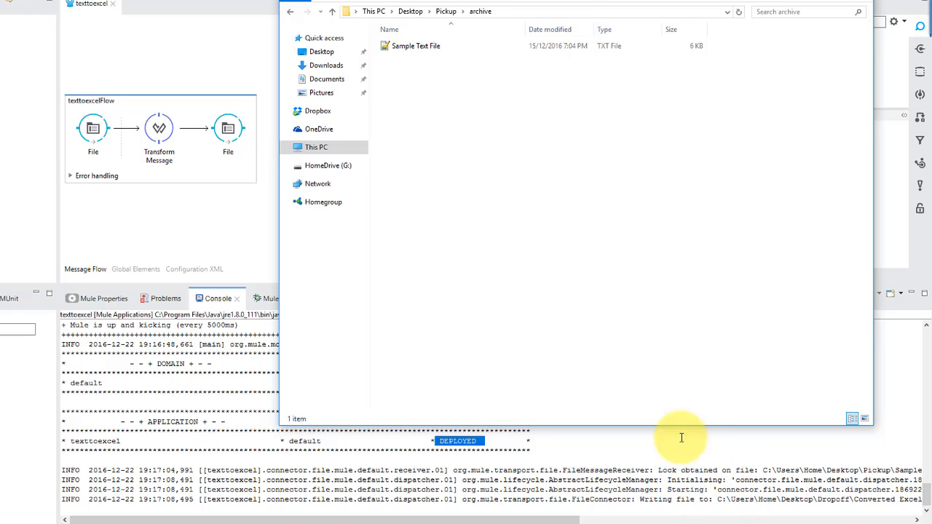
- Go to the Dropoff folder on the Desktop and open Converted Excel File in Excel
left_click(411, 12)
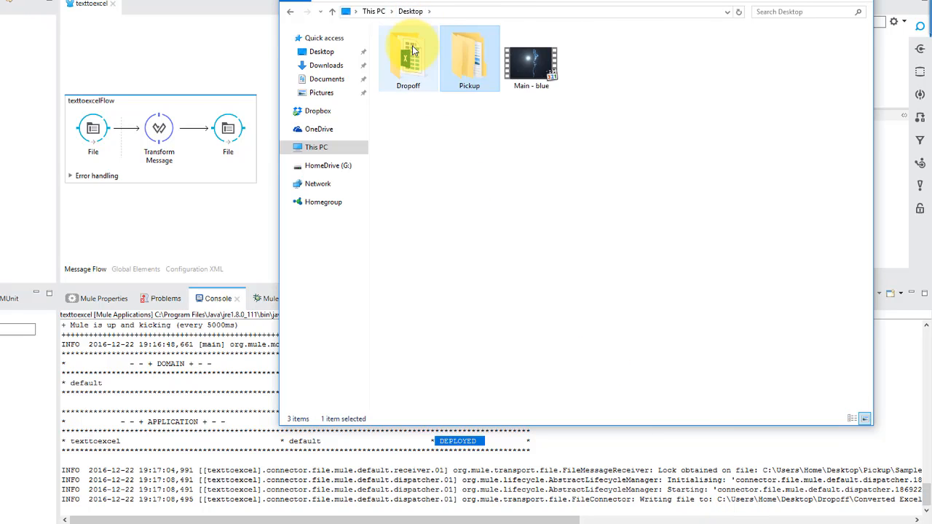
double_click(405, 62)
left_click(411, 46)
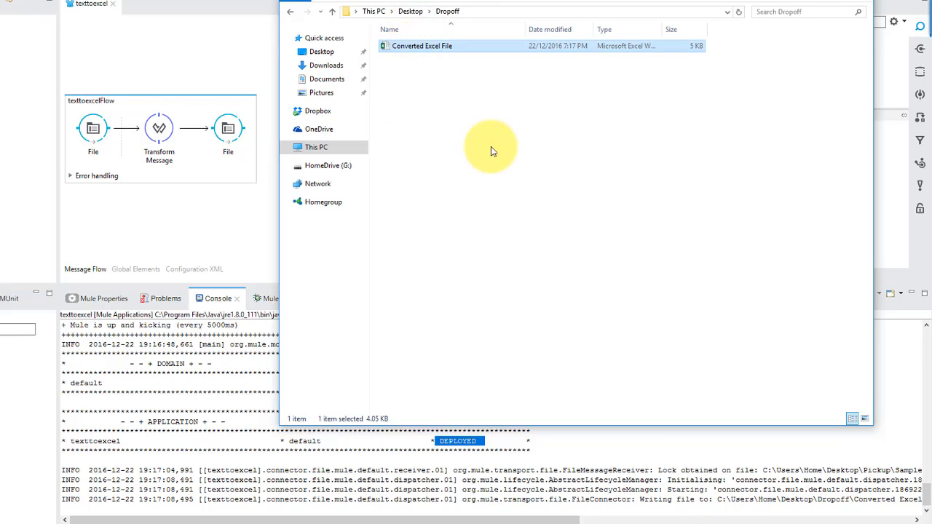
double_click(447, 46)
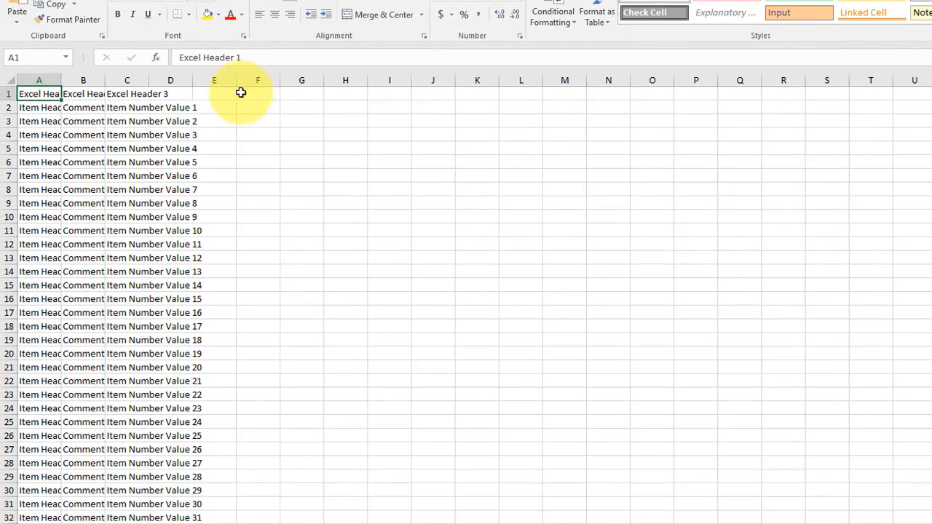
- Autofit the widths of all columns in the converted workbook
left_click(10, 78)
double_click(59, 78)
left_click(209, 135)
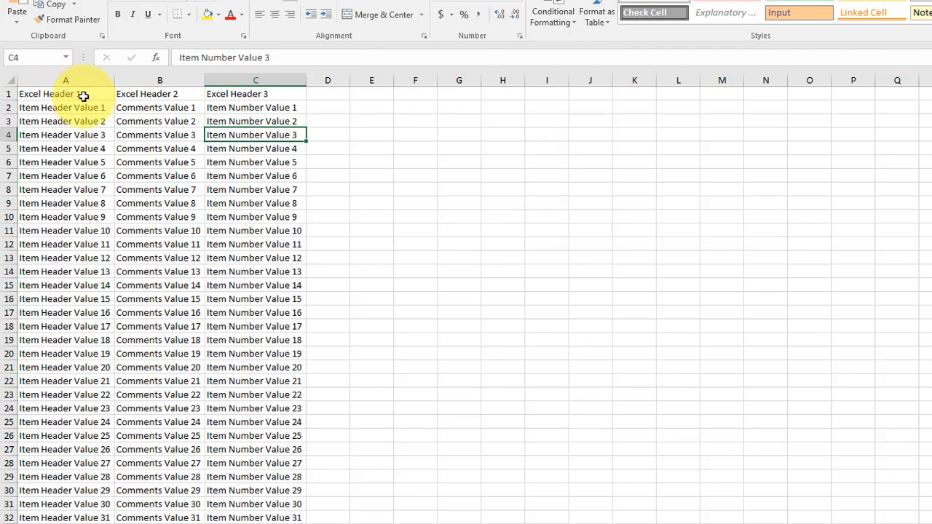
- Examine the header row and the first data row across columns A to C, and close the workbook
left_click_drag(84, 96, 245, 94)
left_click(63, 110)
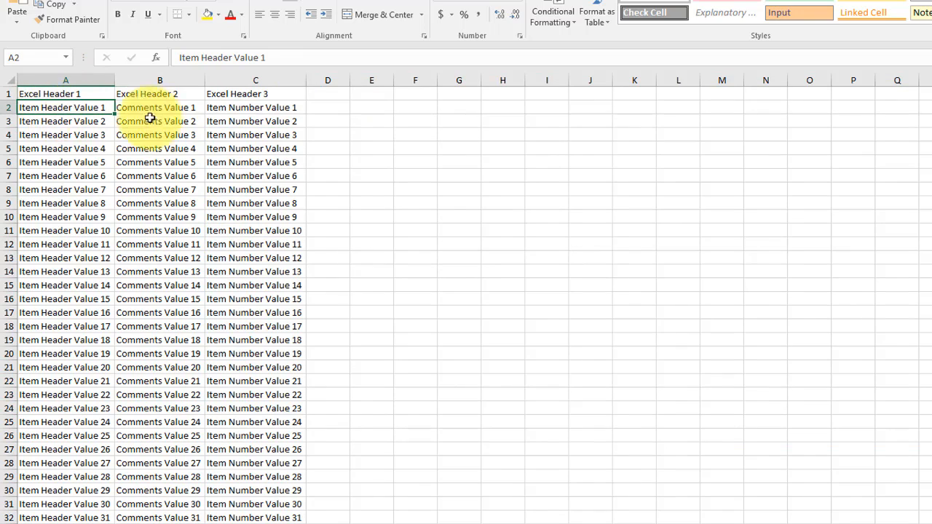
left_click(174, 111)
left_click(272, 110)
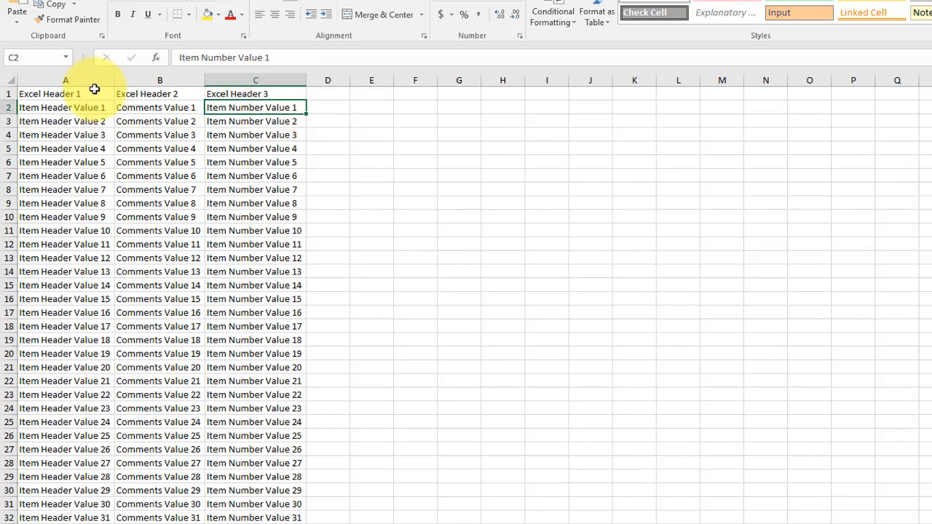
left_click_drag(67, 92, 252, 94)
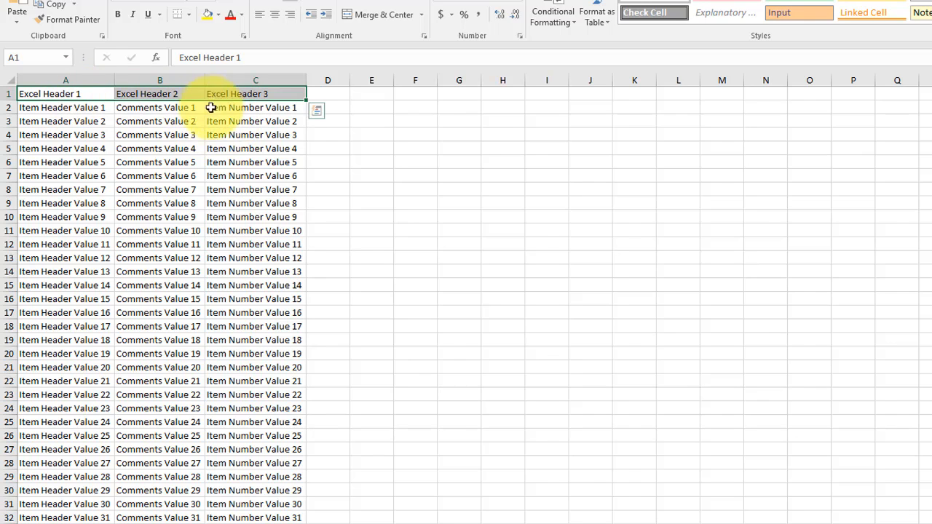
left_click(327, 162)
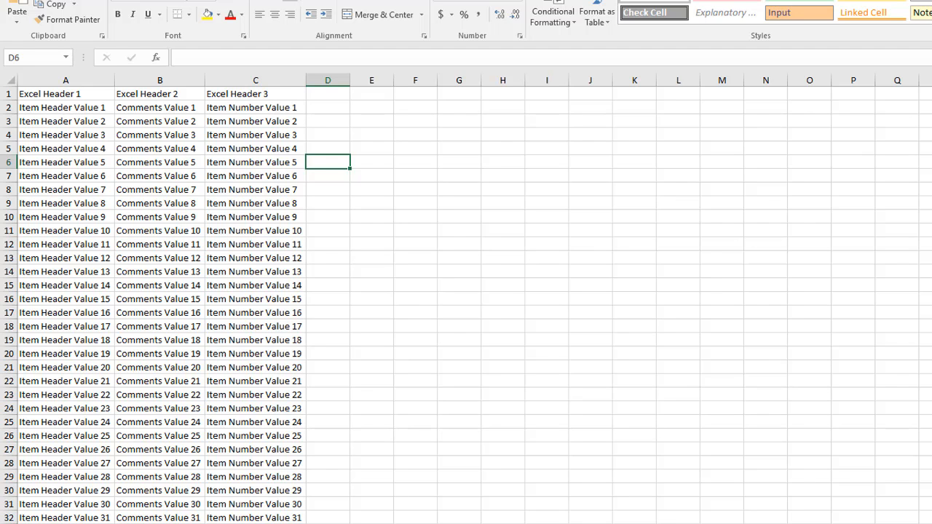
key("alt+F4")
left_click(668, 319)
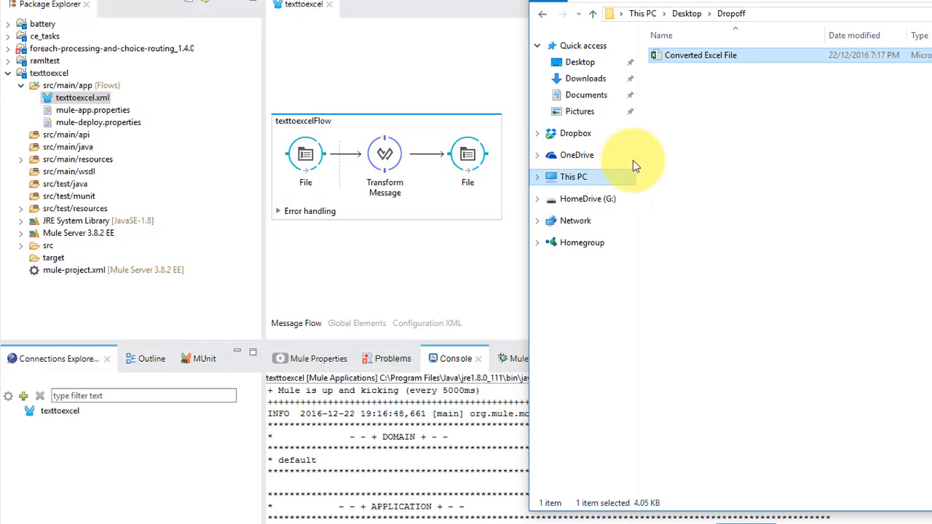
- Inspect the raw contents of Converted Excel File in Notepad++, and return to the Mule flow
right_click(661, 52)
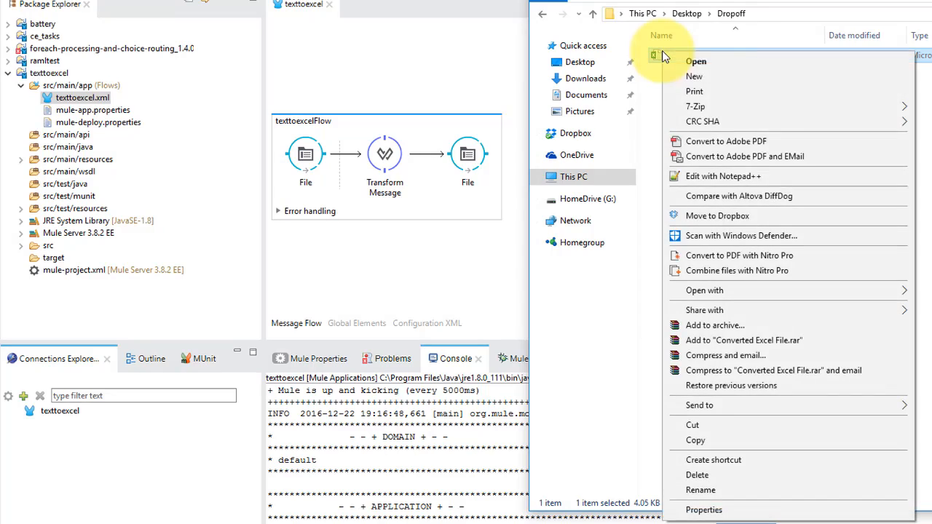
left_click(729, 177)
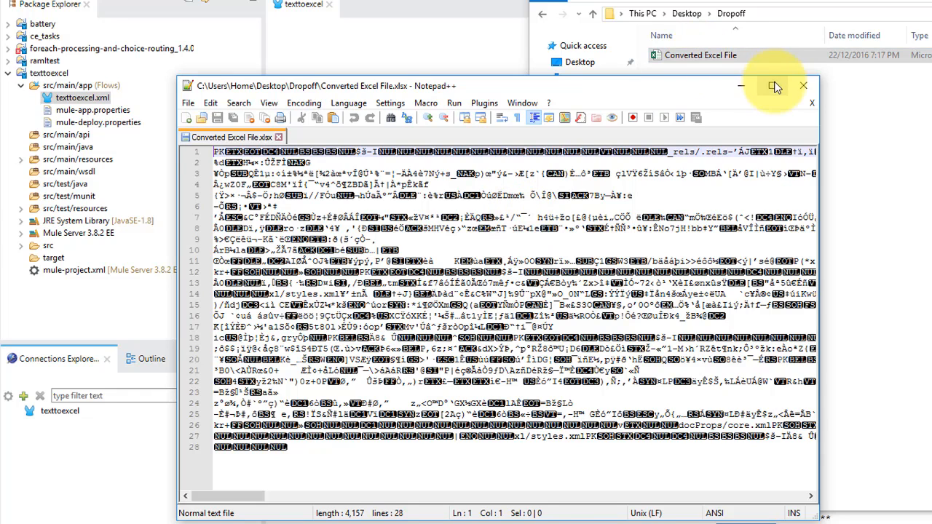
left_click(802, 85)
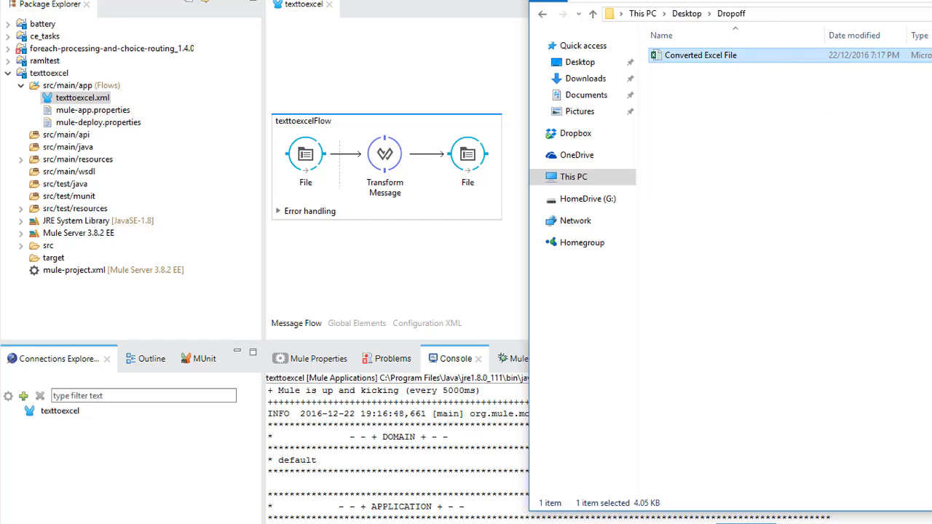
left_click(659, 0)
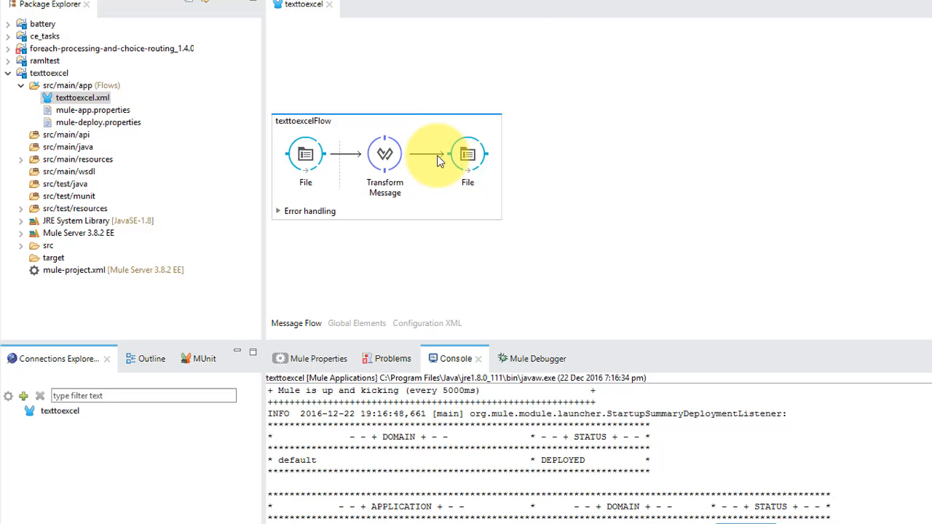
- Open the reader configuration of the Transform Message component's input payload to review its separator
left_click(383, 155)
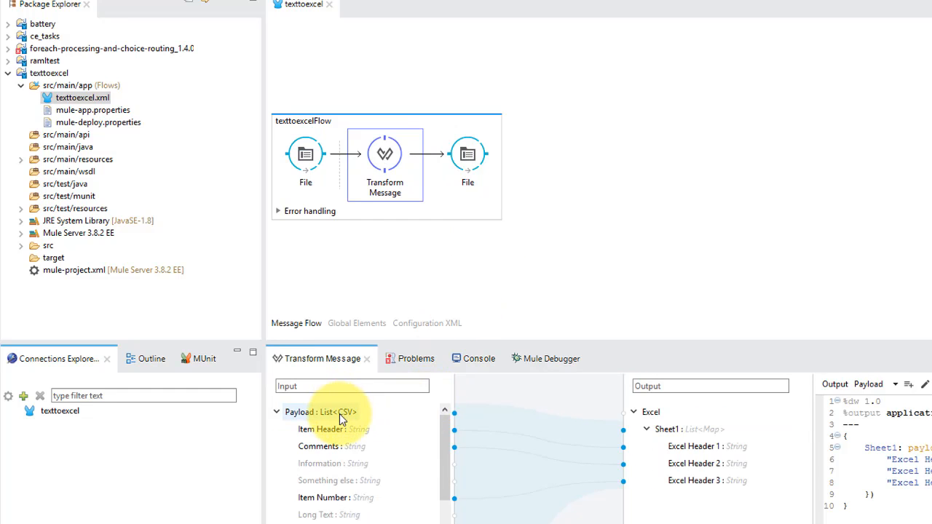
right_click(339, 413)
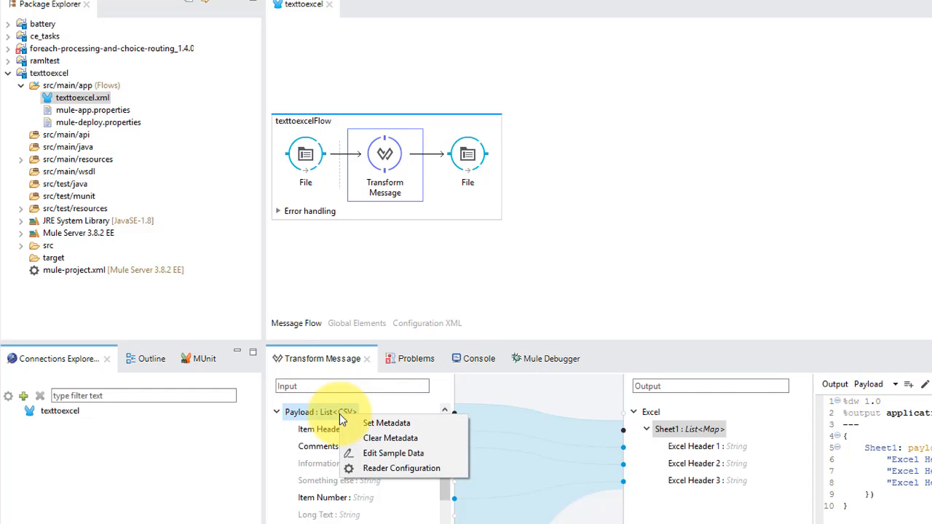
left_click(443, 470)
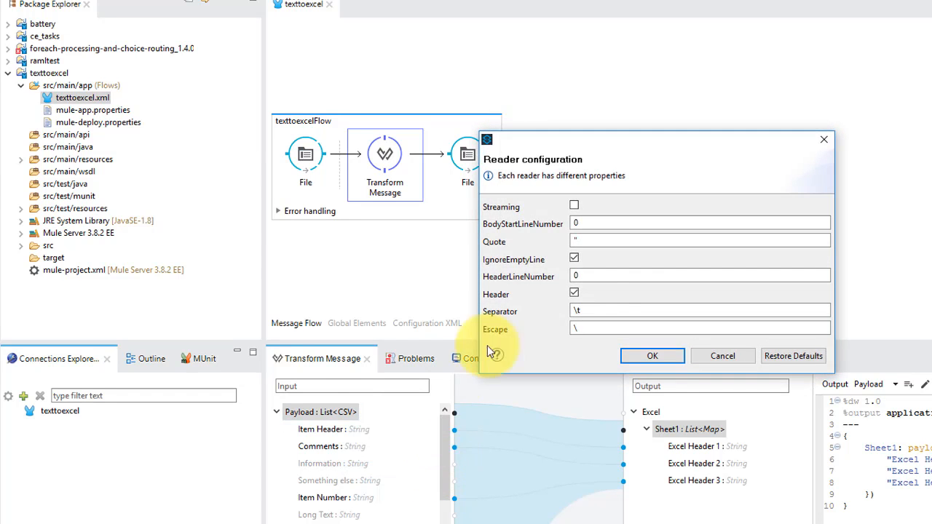